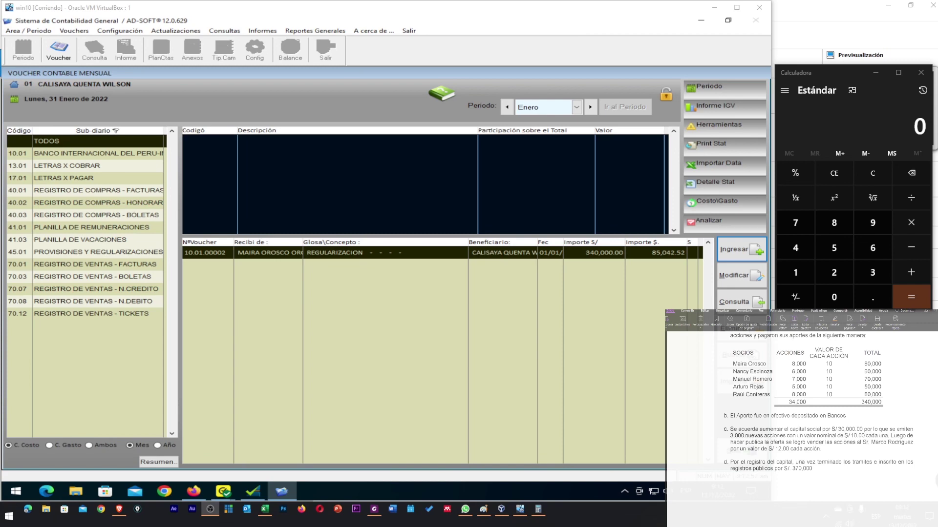
- Examine items b to d of the exercise on the shareholders' contributions and the S/ 30,000.00 capital increase
left_click(785, 378)
scroll(786, 378, "up", 3)
scroll(786, 378, "down", 3)
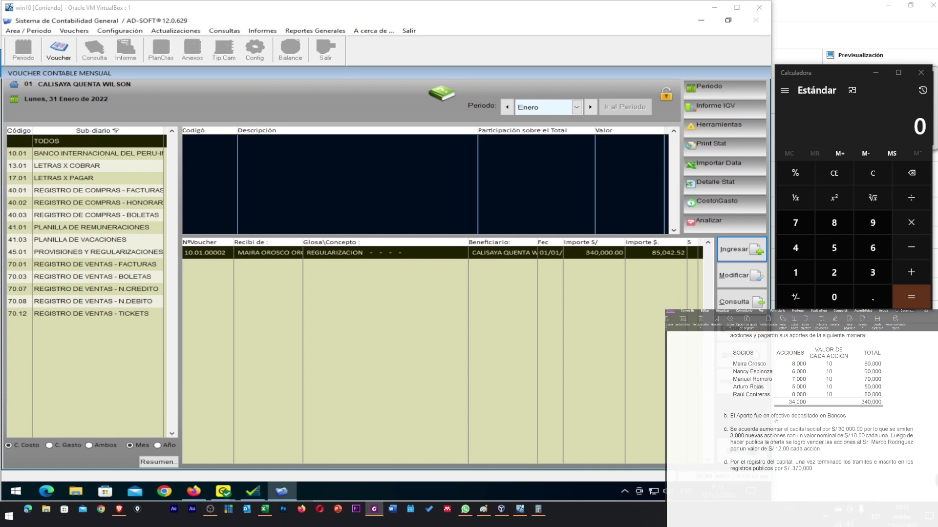
scroll(775, 421, "up", 1)
scroll(776, 421, "up", 1)
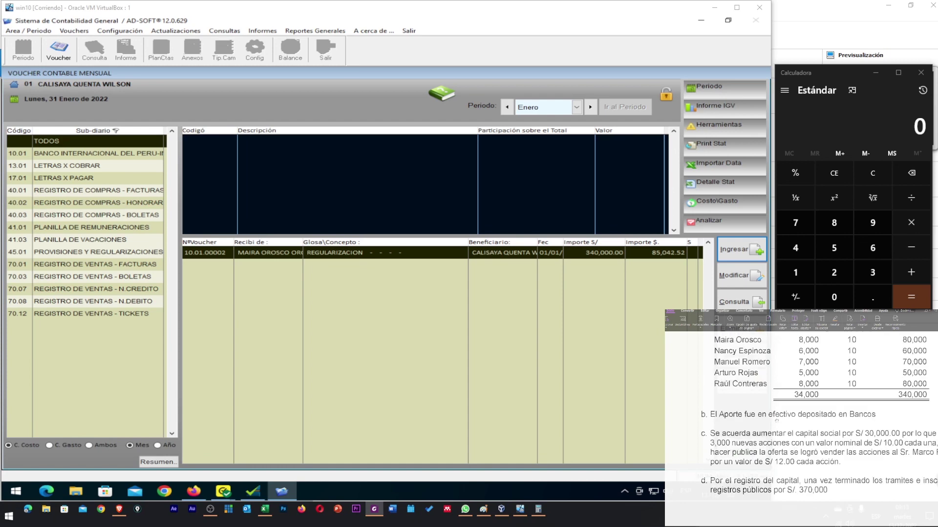
left_click_drag(777, 421, 763, 347)
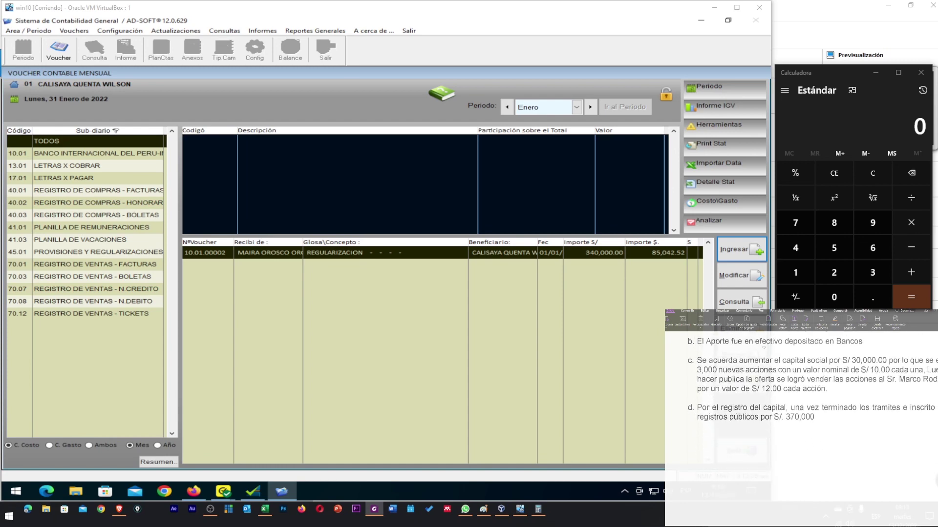
left_click_drag(784, 450, 777, 429)
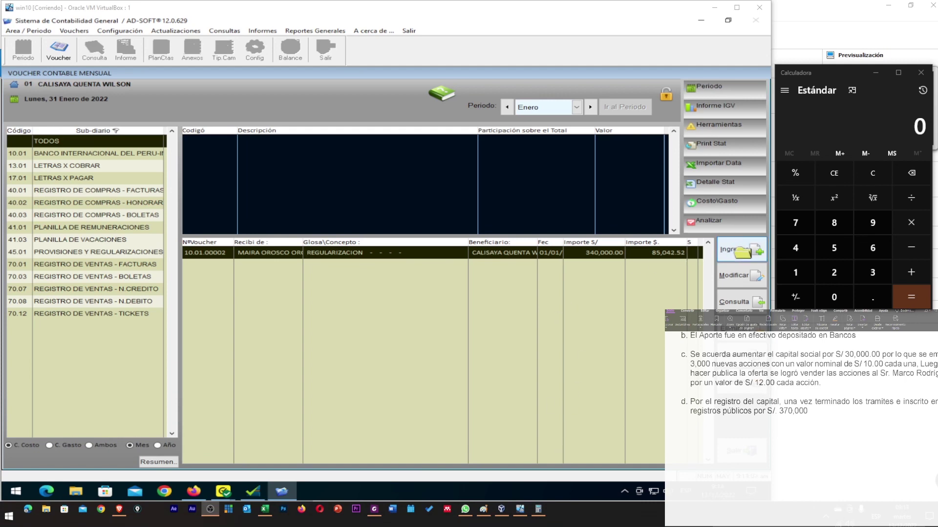
- Confirm company 01 with period date 31/01/2022 as the working company and period
left_click(740, 250)
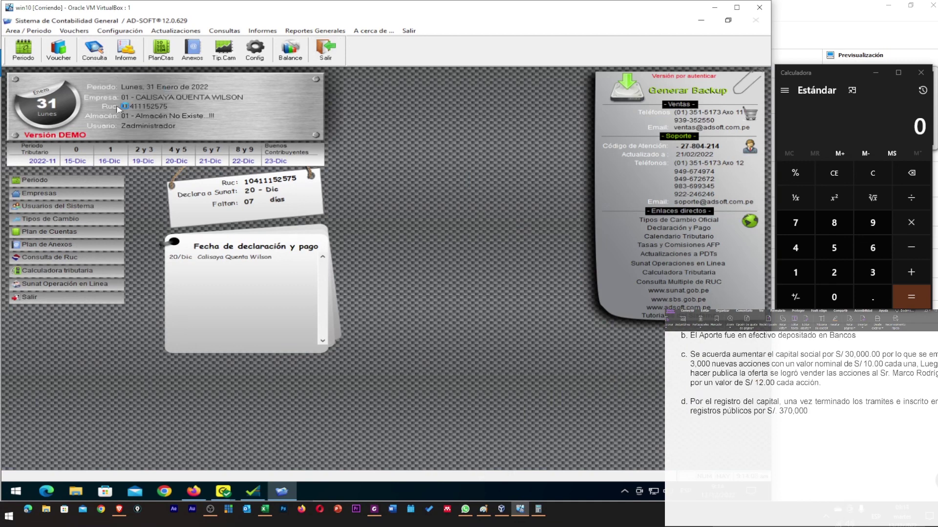
left_click(69, 182)
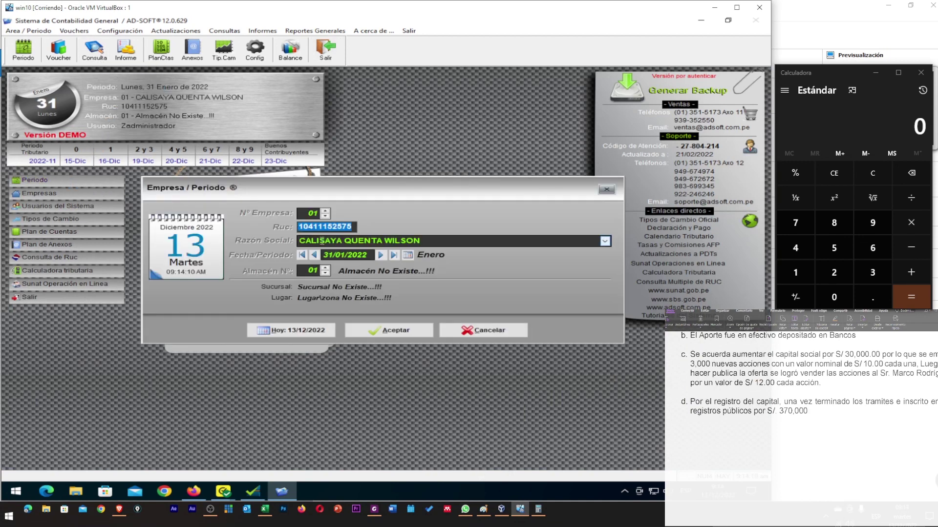
left_click(377, 333)
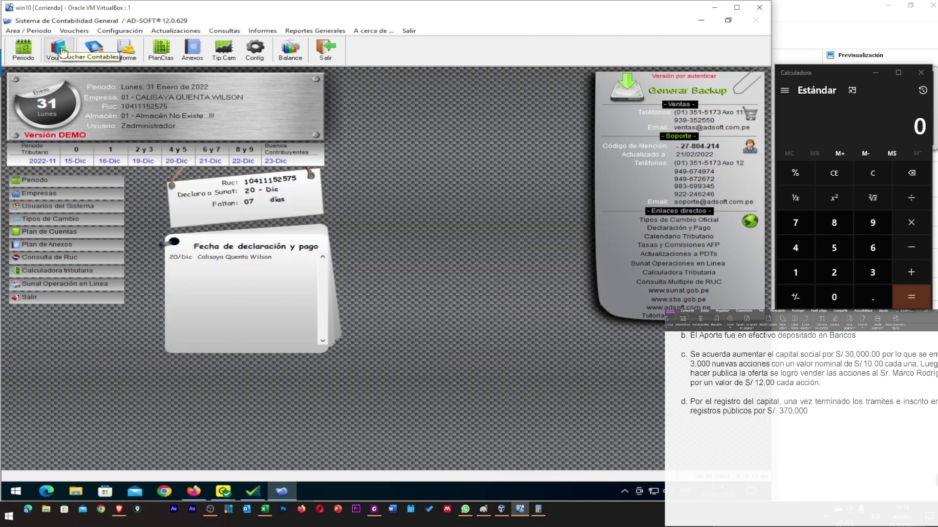
- Start a new monthly accounting voucher for January and set its movement type to TRANS-CONTABLE
left_click(75, 31)
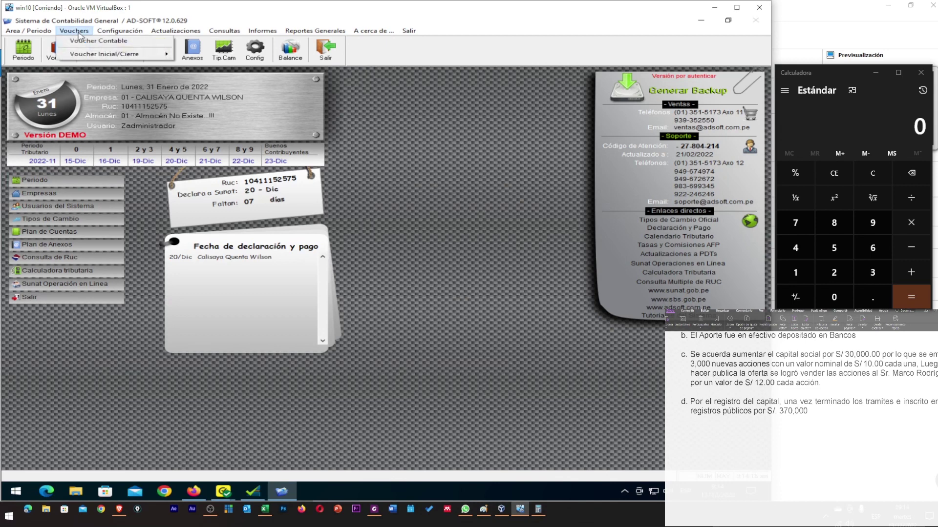
mouse_move(109, 58)
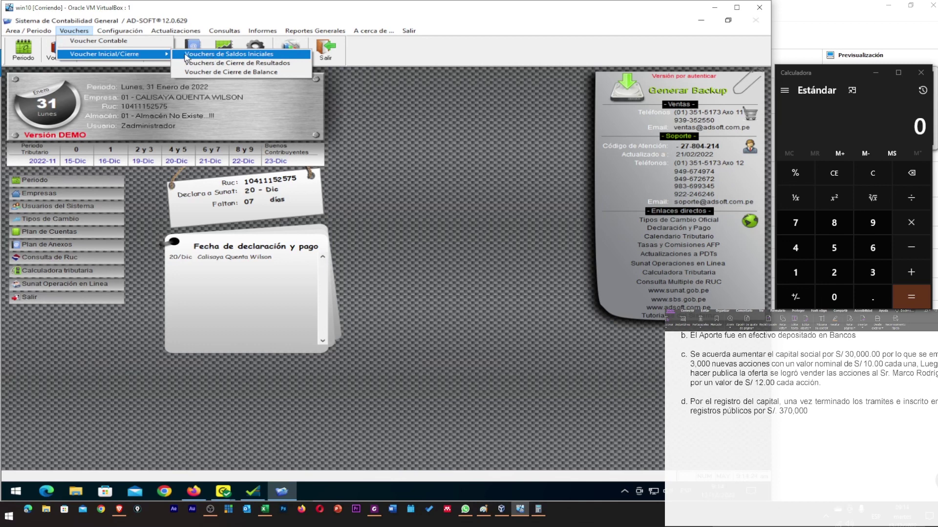
left_click(107, 43)
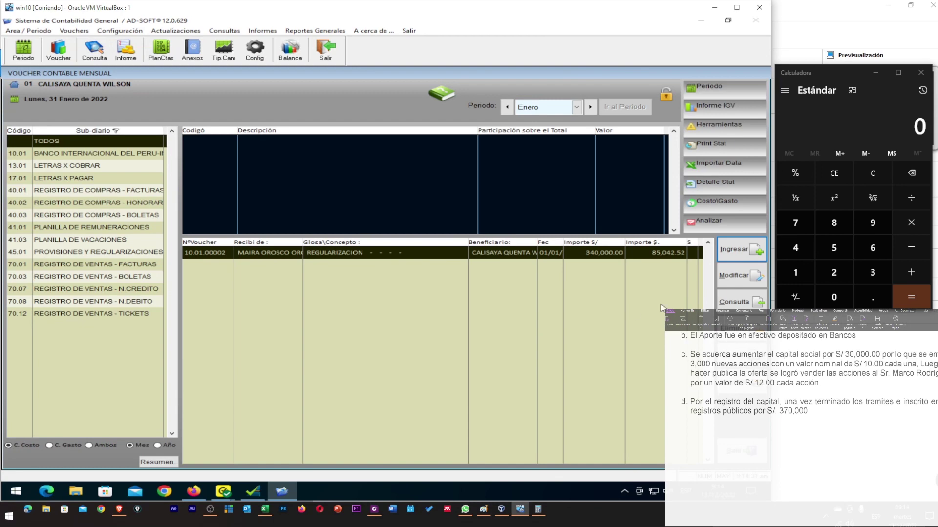
left_click(735, 245)
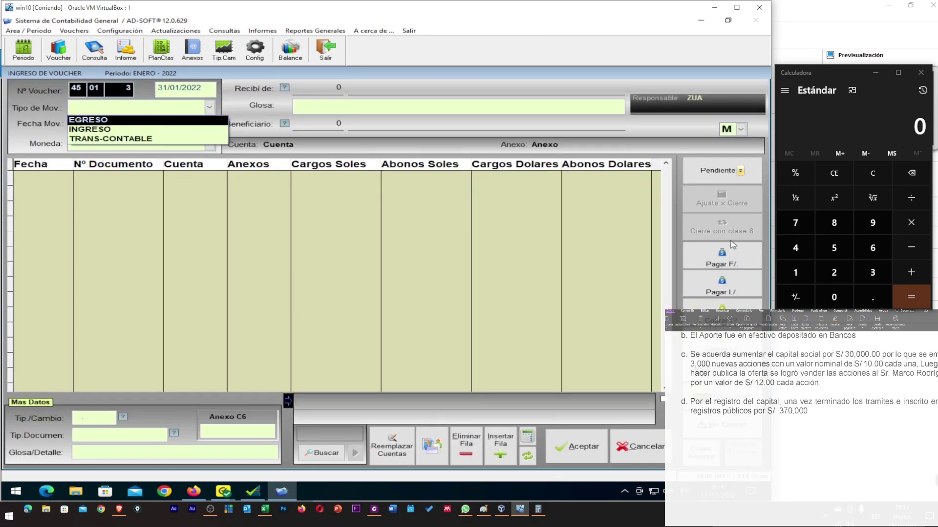
key("Down")
key("Down")
key("Return")
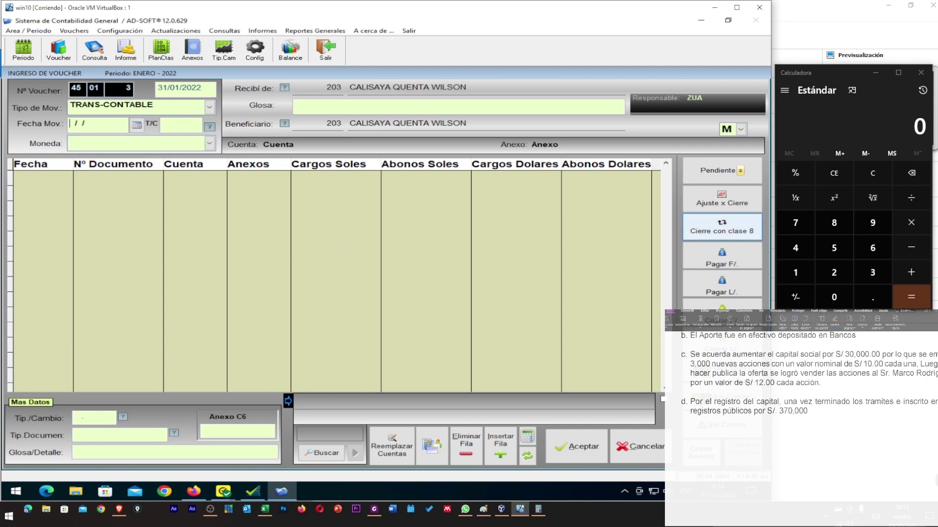
- Set the voucher's movement date to 02/01/2022 and accept SOLES as the currency
type("02/01/2022")
key("Return")
key("Return")
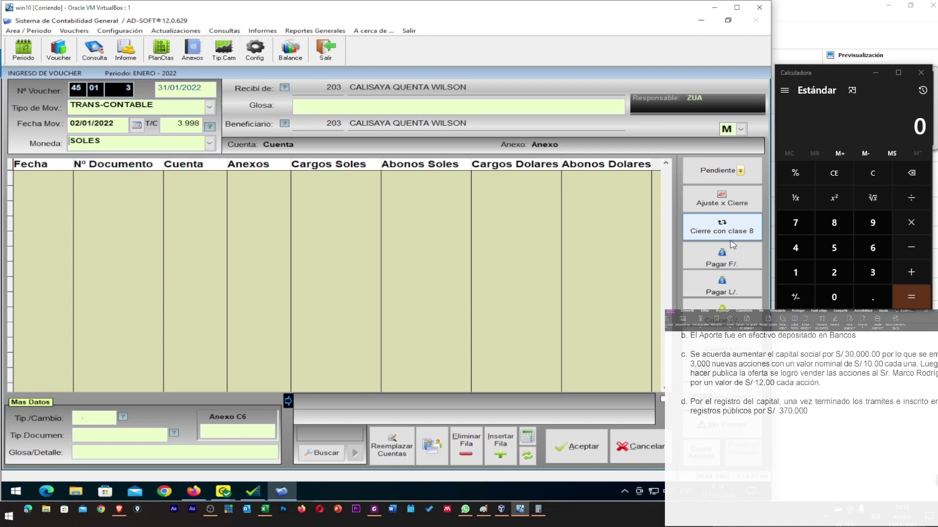
key("Return")
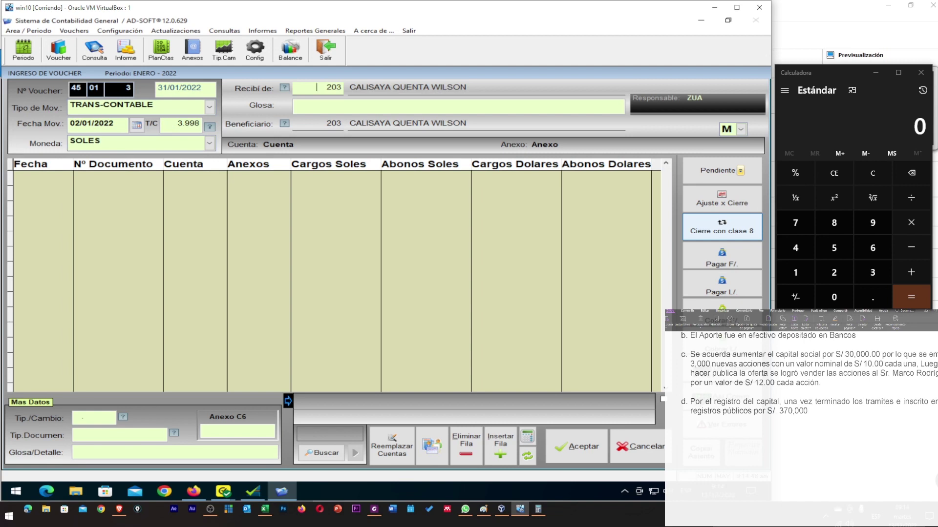
- Keep the proposed payer and enter the glosa "POR EL AUMENTO DE CAPITAL"
key("Return")
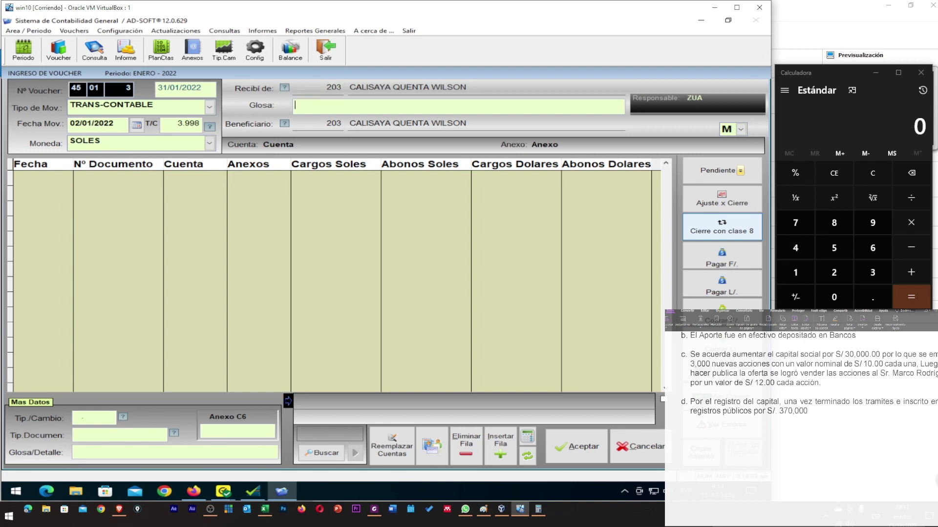
type("POR EL AUMENTO DE CAPITA")
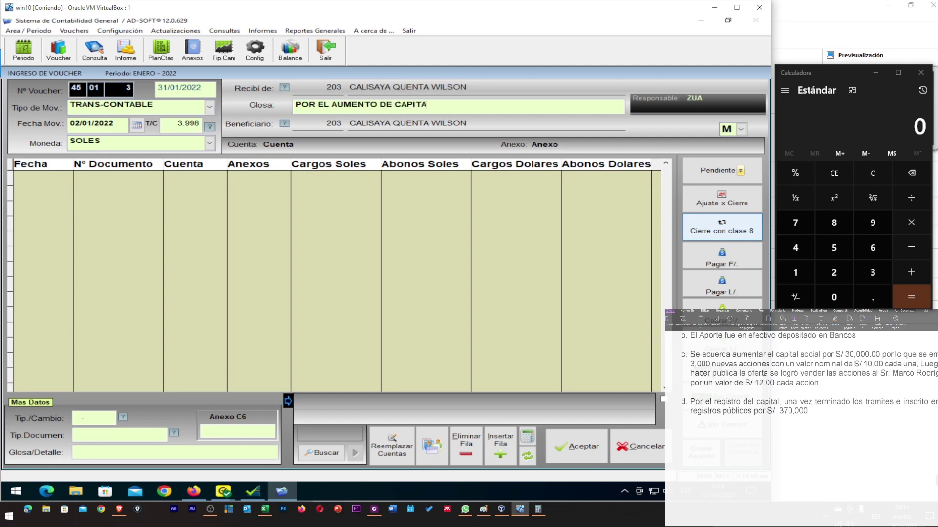
type("L")
key("Return")
key("Return")
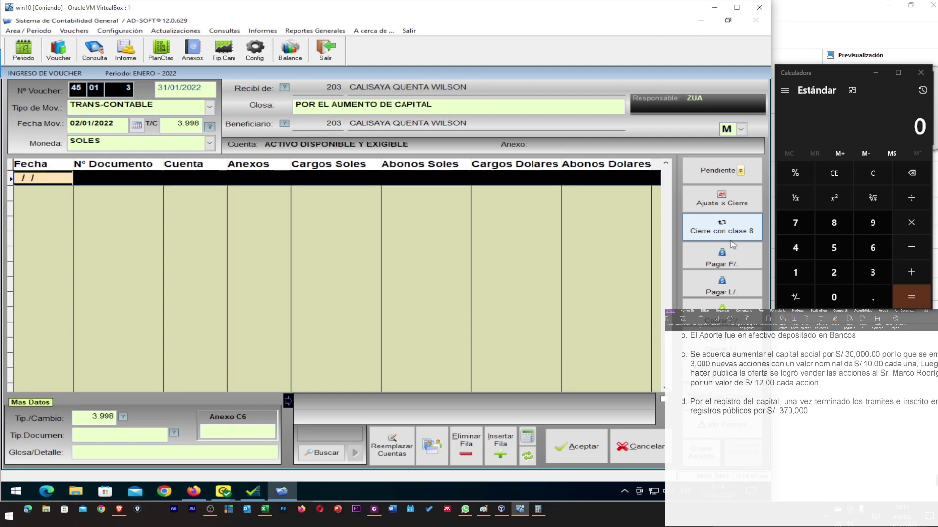
- Date the first voucher line 02/01/2022 and assign it account 1421101 SUSCRIPCIONES POR COBRAR A SOCIOS O ACCIONISTAS from the chart of accounts
key("Return")
key("Return")
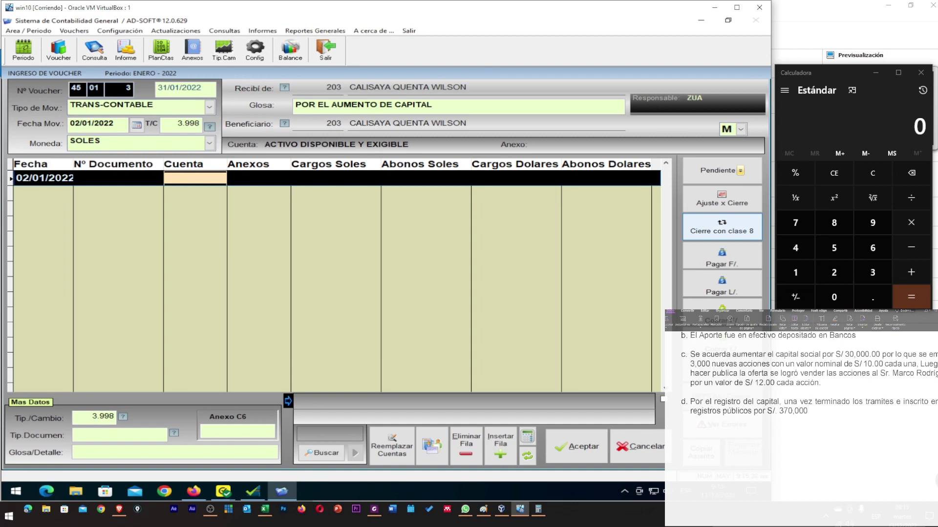
type("14")
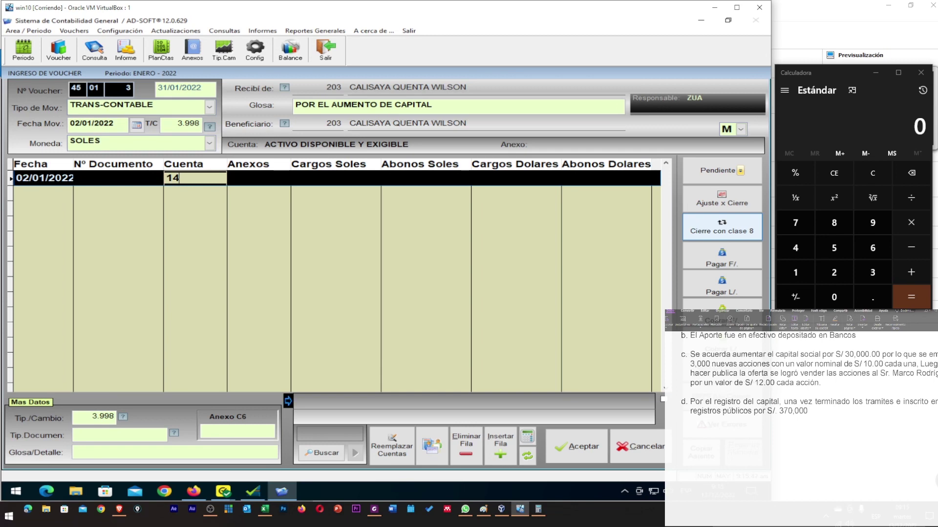
key("Return")
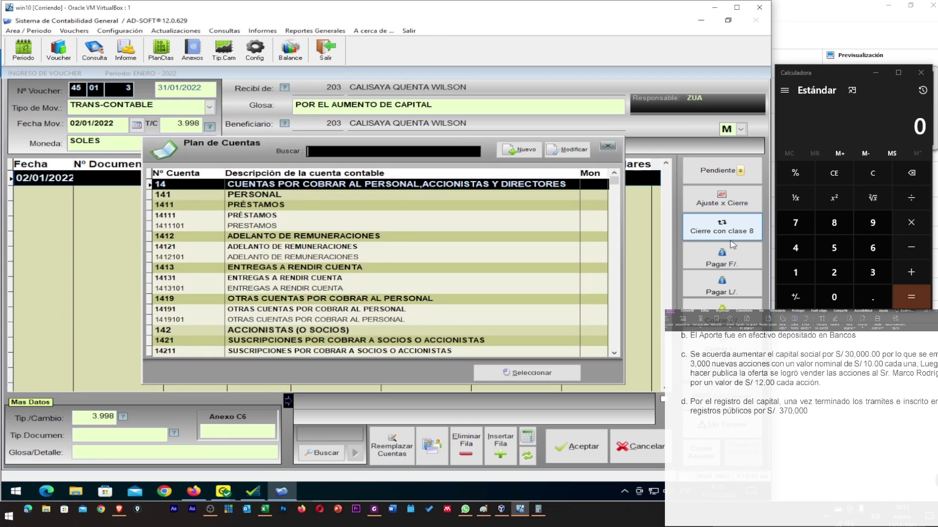
key("Down")
key("Down")
key("Down")
key("Down")
key("Down")
key("Down")
key("Down")
key("Down")
key("Down")
key("Down")
key("Down")
key("Down")
key("Down")
key("Down")
key("Down")
key("Down")
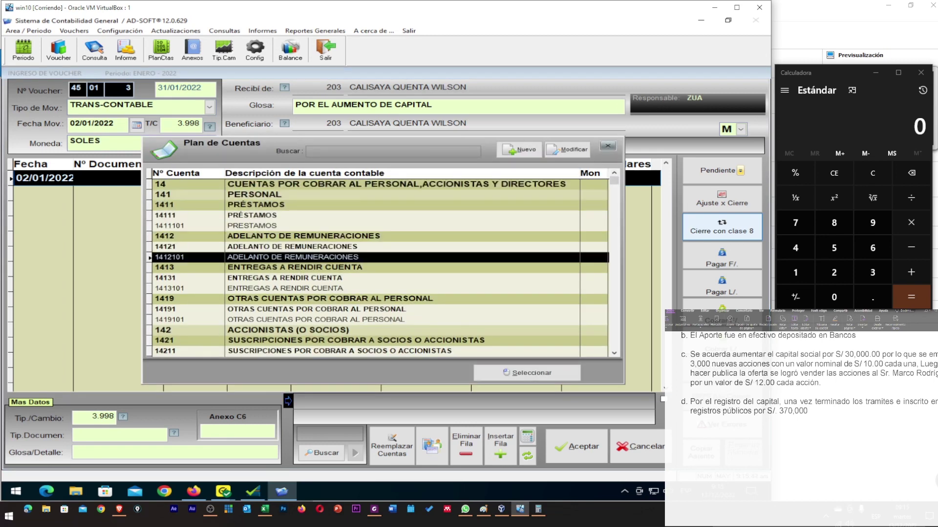
key("Down")
key("Down")
key("Down")
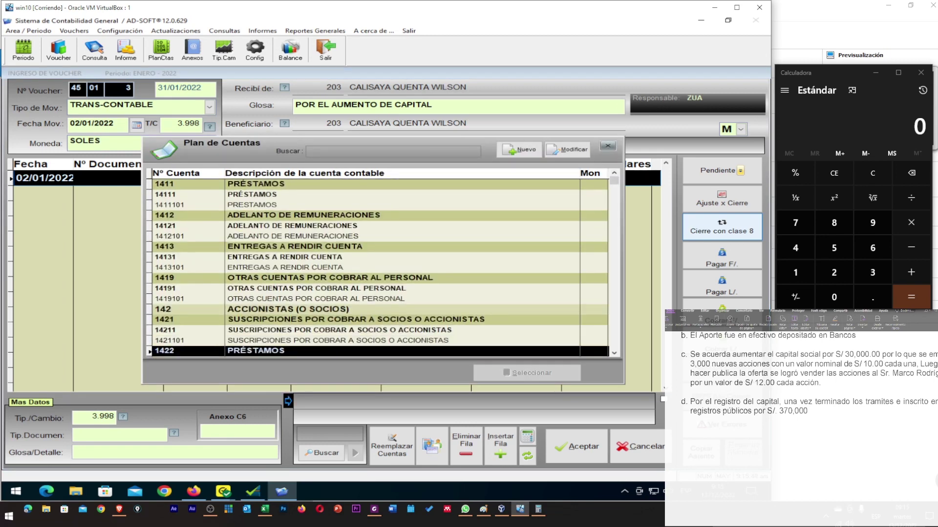
key("Up")
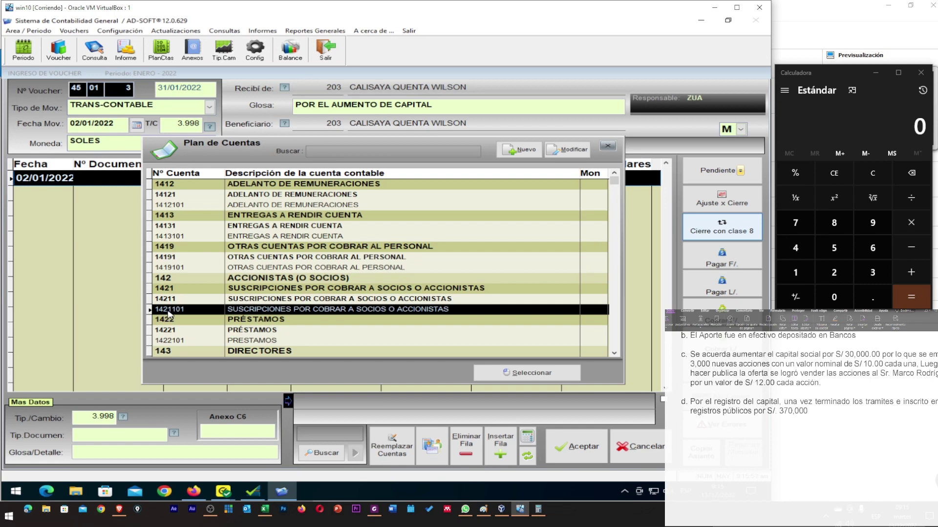
double_click(242, 310)
key("Return")
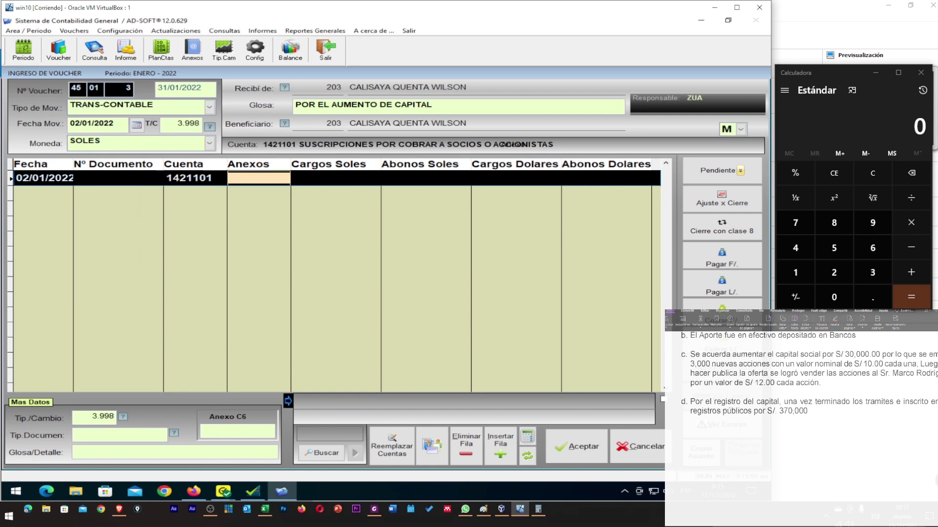
- Assign the first line the same annex that the voucher header uses as payer and beneficiary
key("Return")
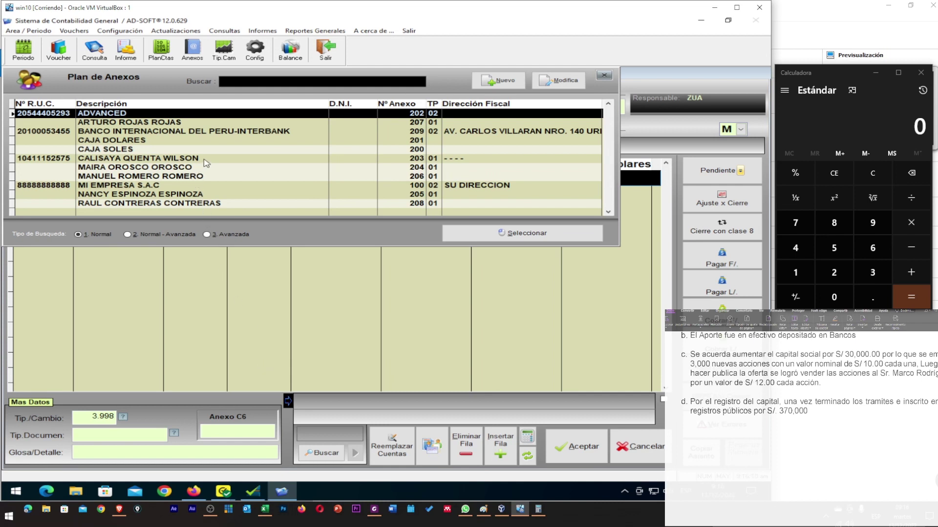
left_click(179, 159)
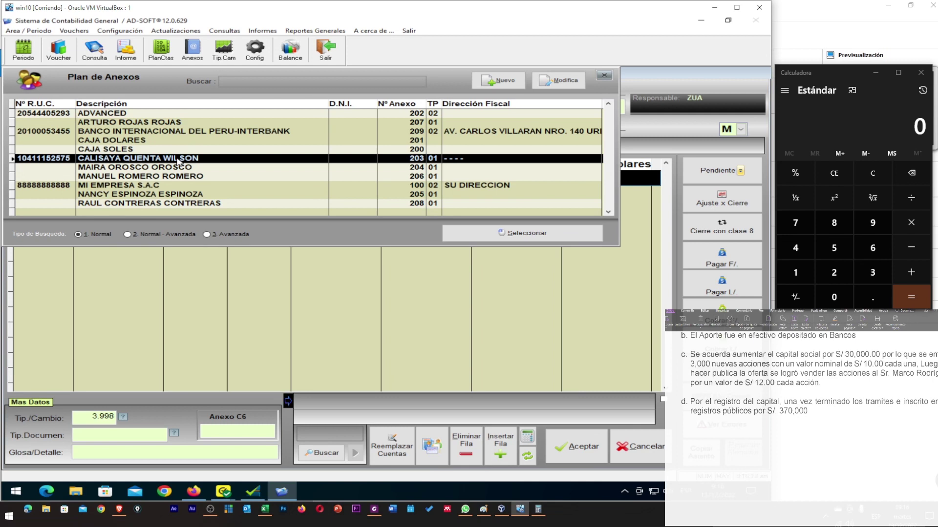
double_click(178, 159)
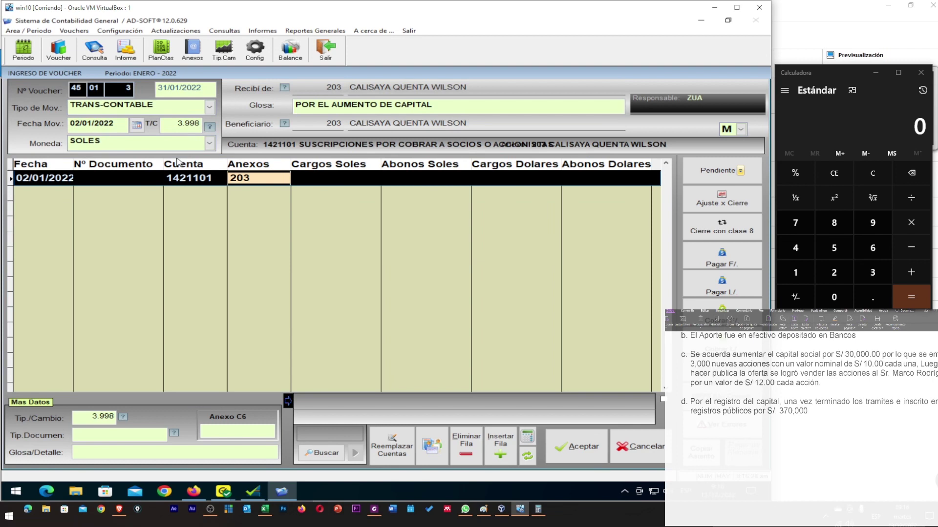
key("Return")
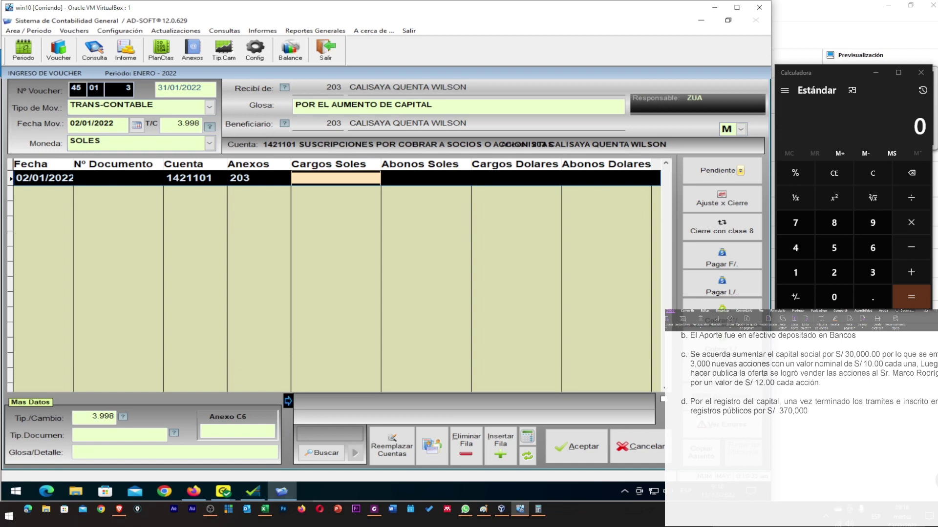
- Enter a charge of 30,000 soles on the first line and complete the line
type("30000")
key("Return")
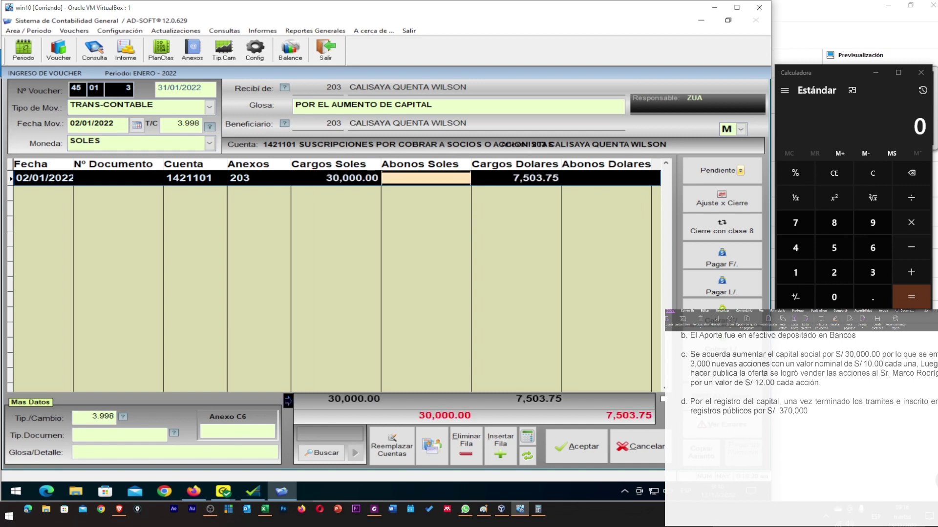
key("Return")
key("Return")
key("Return")
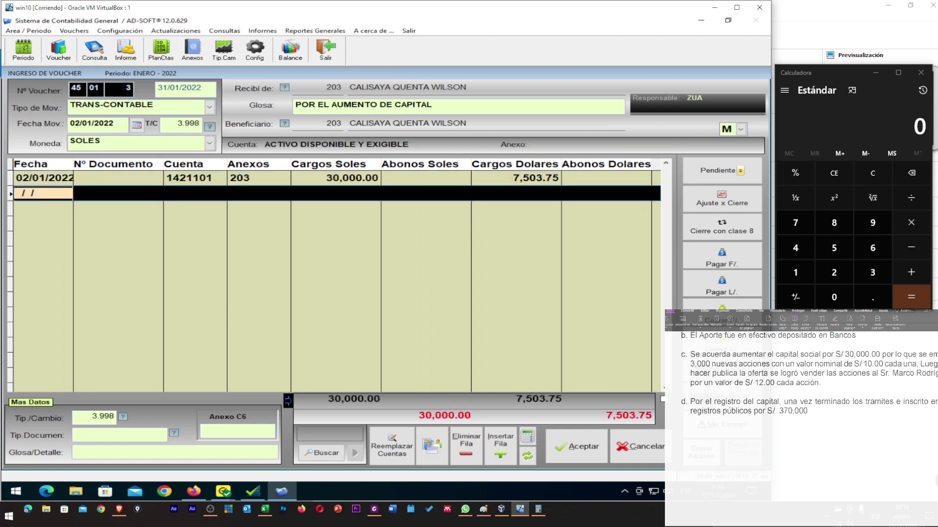
- Date the second voucher line 02/01/2022 and assign it account 5221101 APORTES from the chart of accounts
key("Return")
key("Return")
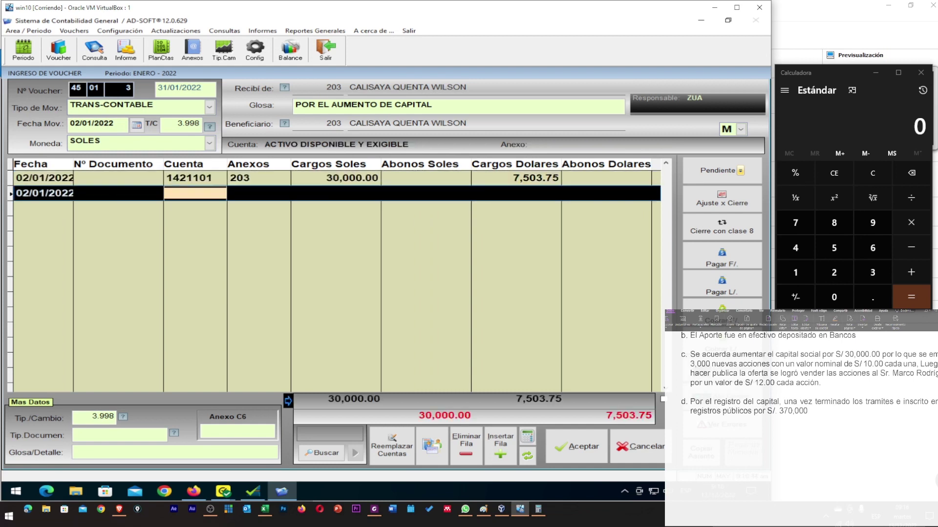
type("52")
key("Return")
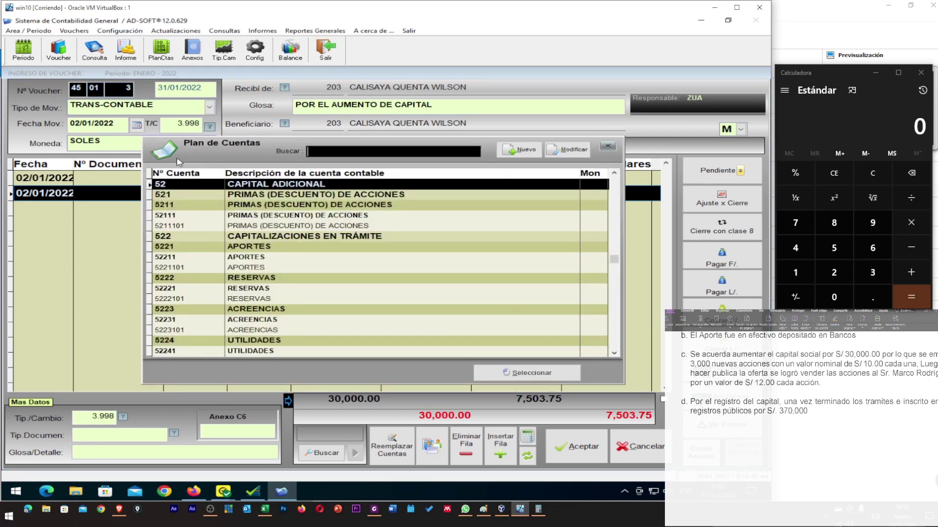
key("Down")
key("Down")
key("Down")
key("Down")
key("Down")
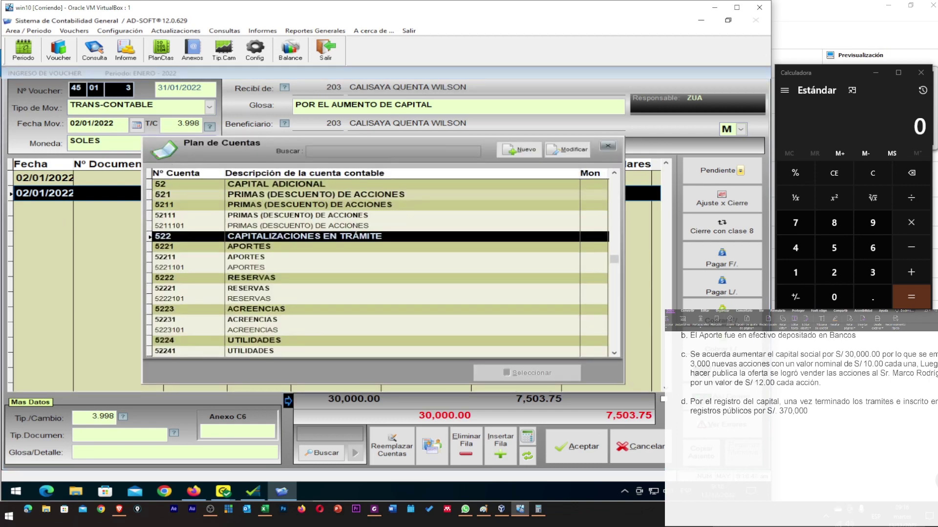
key("Down")
key("Down")
key("Down")
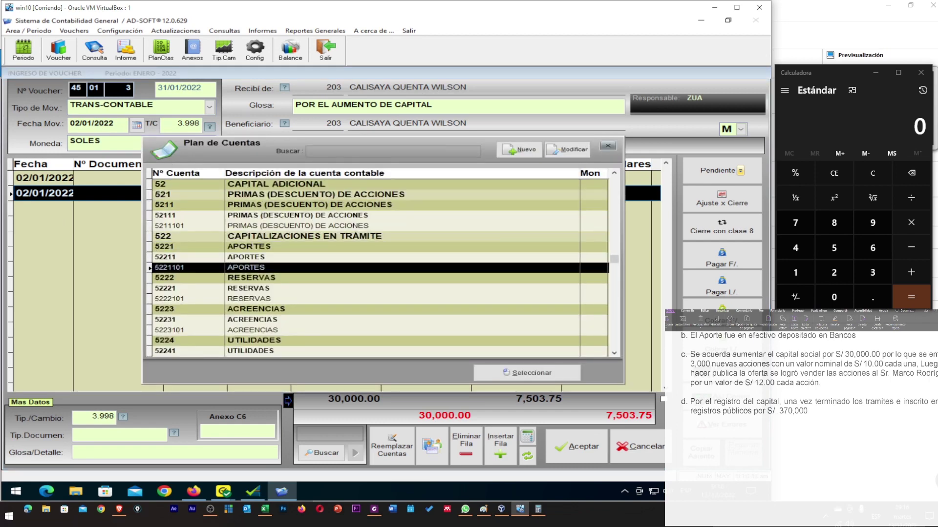
key("Return")
key("Return")
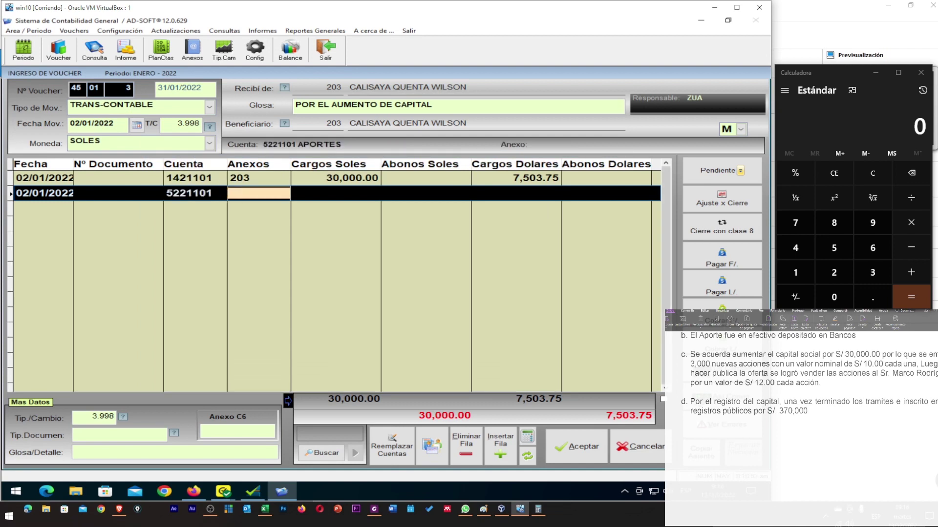
- Enter a credit of 30,000 soles on the second voucher line, account 5221101 APORTES
key("Return")
key("Return")
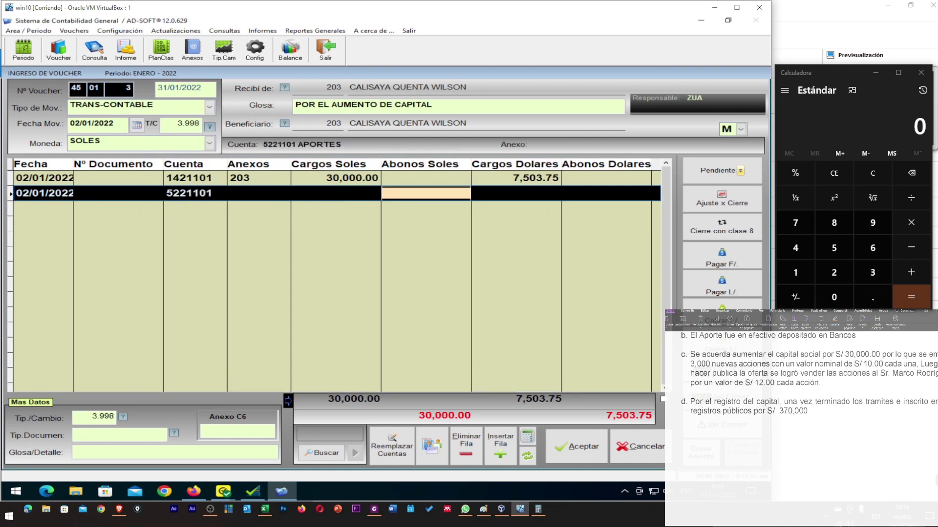
type("30,000")
key("Return")
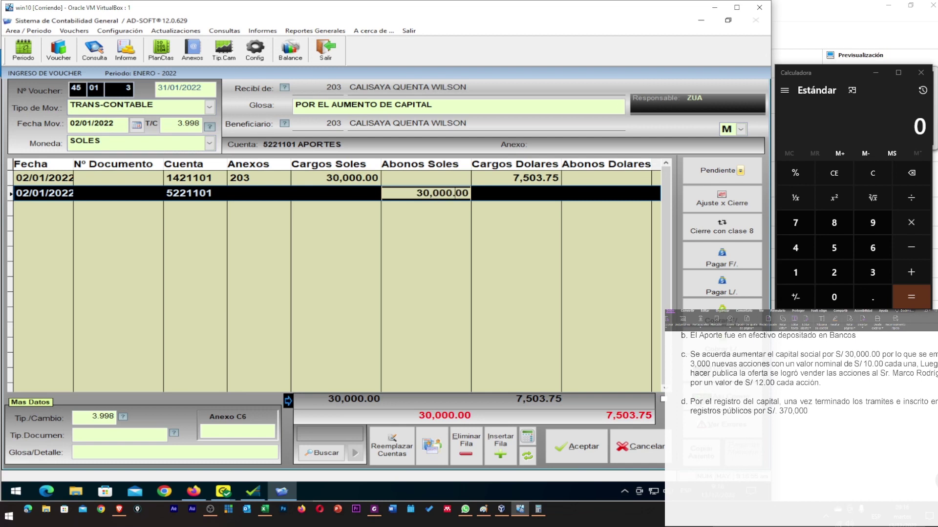
- Assign the second line the same annex as the first line and save the voucher
left_click(259, 193)
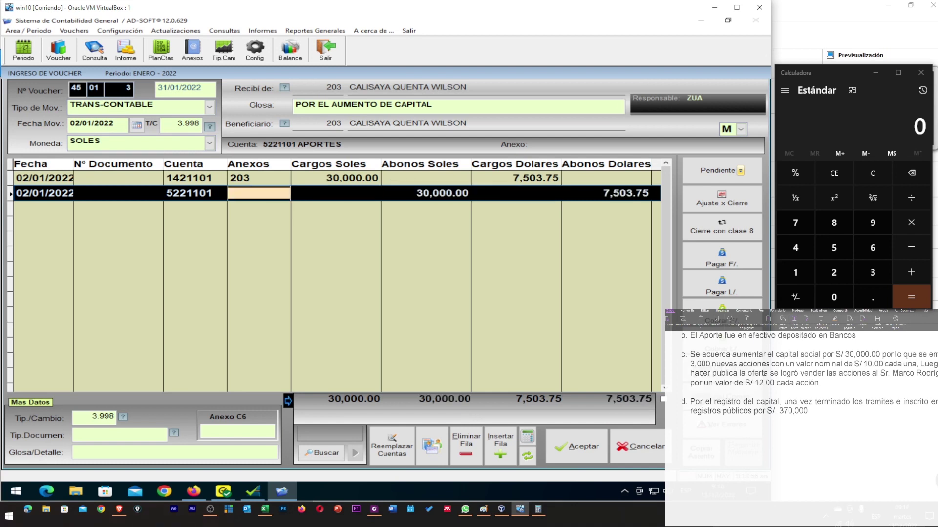
type("203")
key("Return")
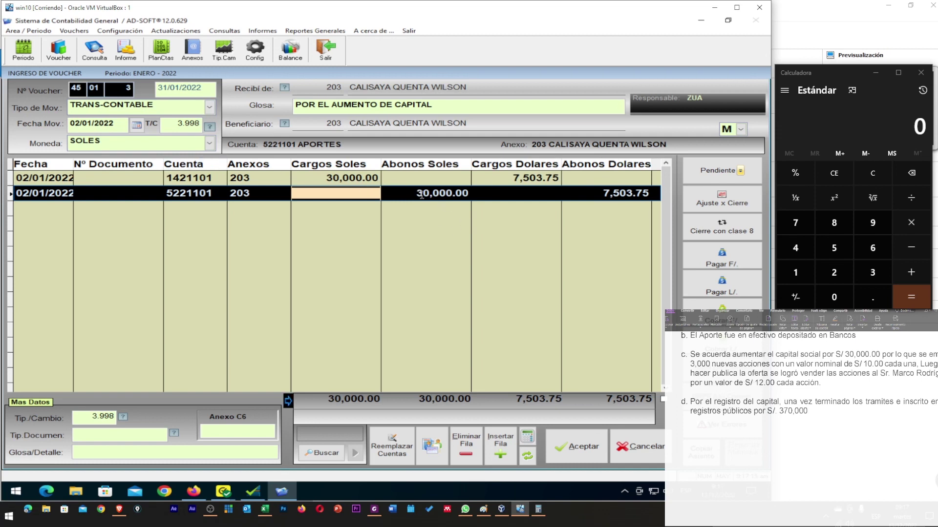
left_click(581, 449)
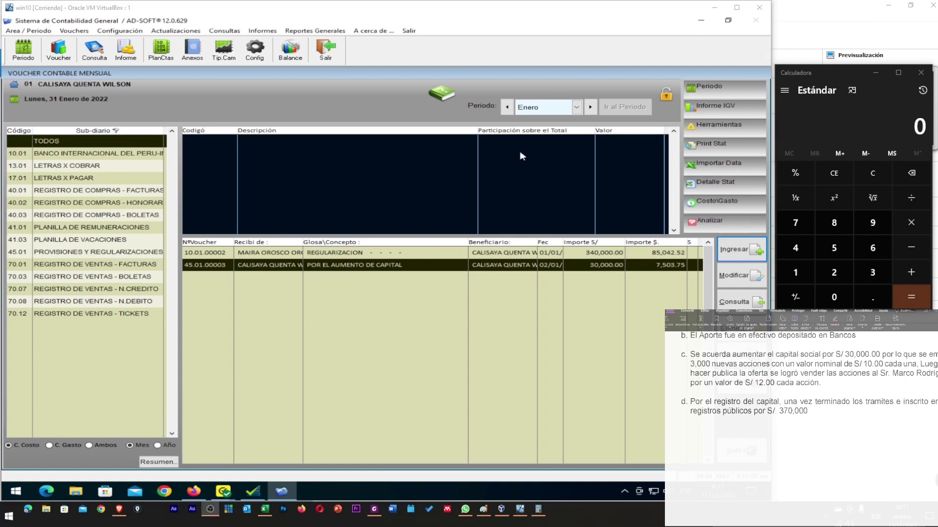
- Start a new voucher with movement type INGRESO, movement date 02/01/2022 and currency SOLES
left_click(734, 250)
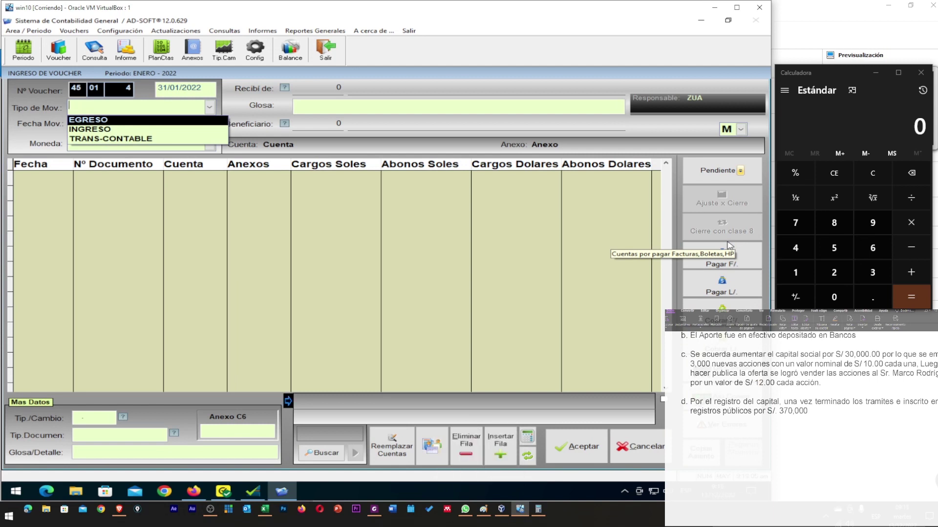
key("Down")
key("Return")
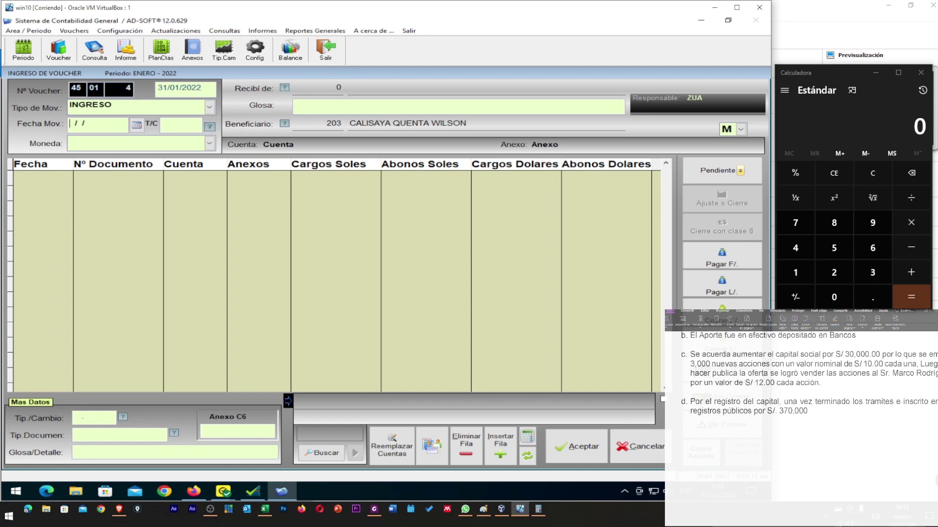
type("02/01/2022")
key("Return")
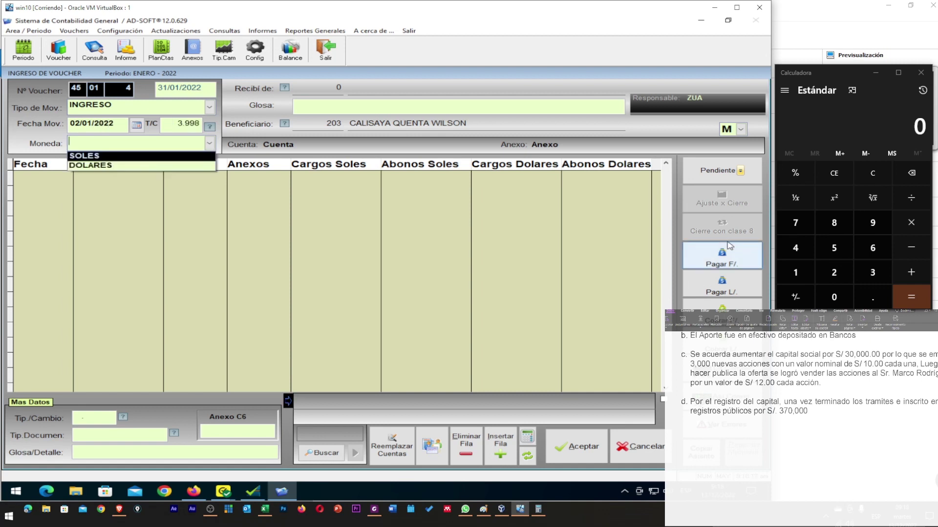
key("Return")
key("Return")
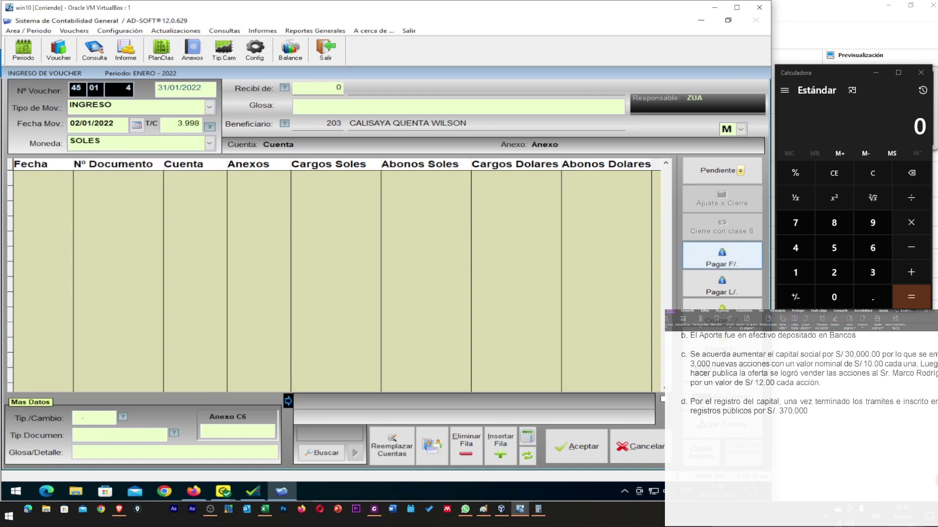
- Set MI EMPRESA S.A.C from the annex catalog as the party the voucher's money is received from
key("Return")
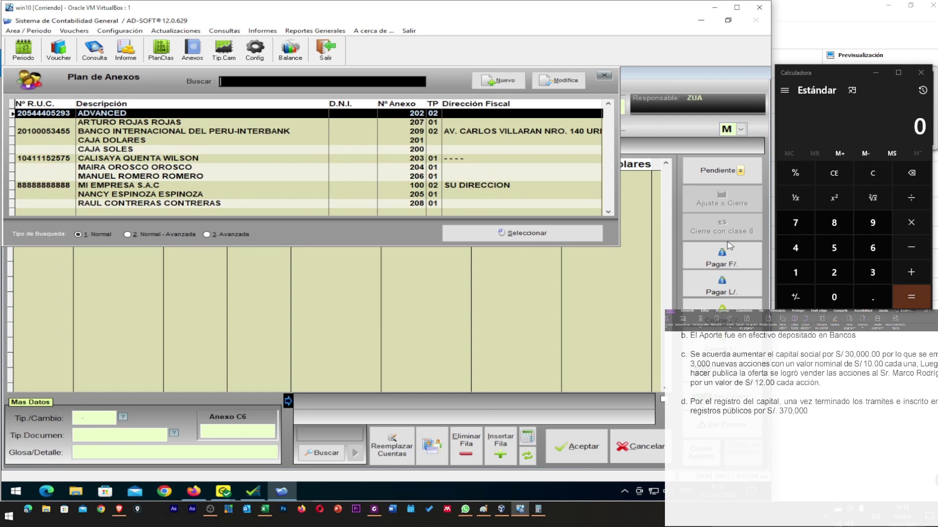
key("Down")
key("Down")
key("Down")
key("Down")
key("Down")
key("Down")
key("Down")
key("Down")
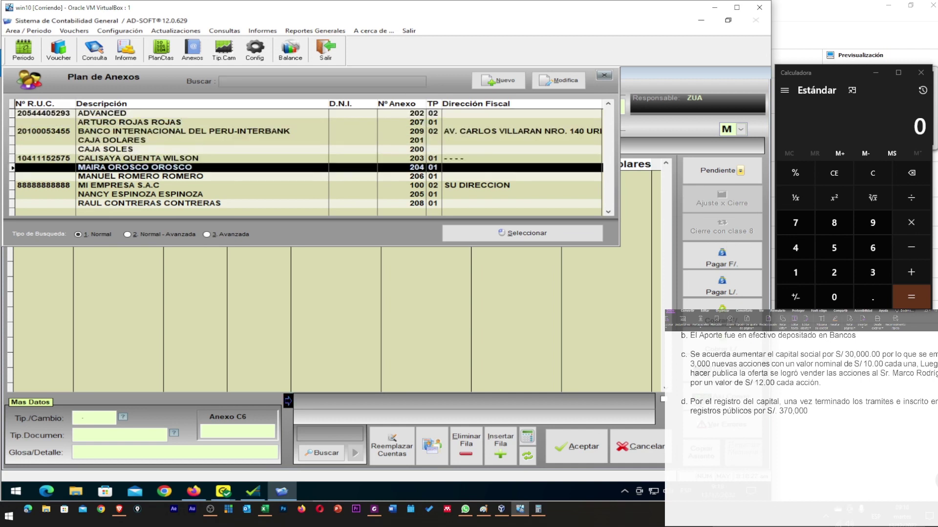
key("Return")
key("Return")
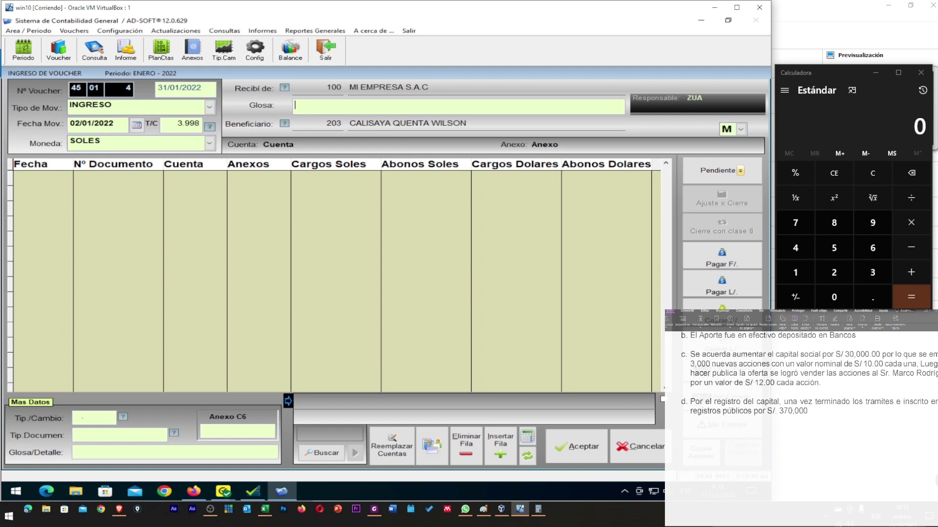
- Enter the gloss VENTA ACCIONES and start the first voucher line dated 02/01/2022 without a document number
type("VENTA ACCIONES")
key("Return")
key("Return")
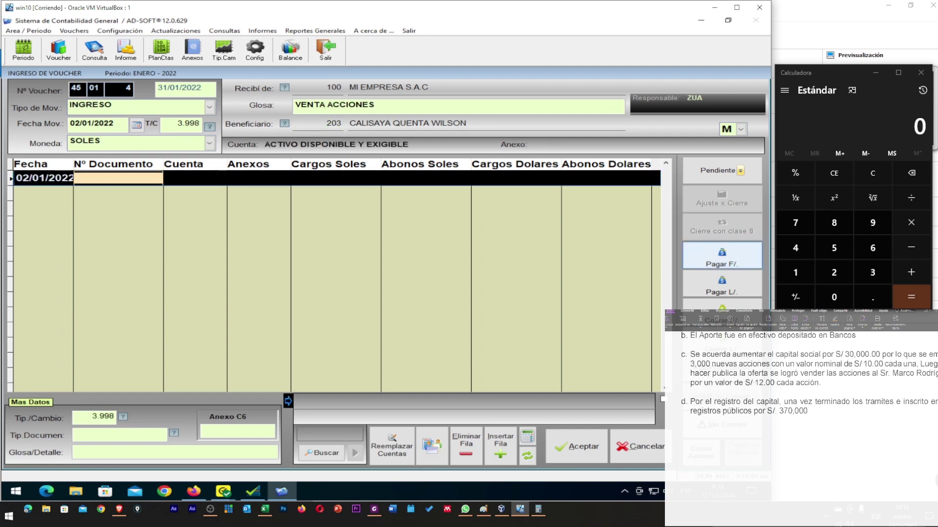
key("Return")
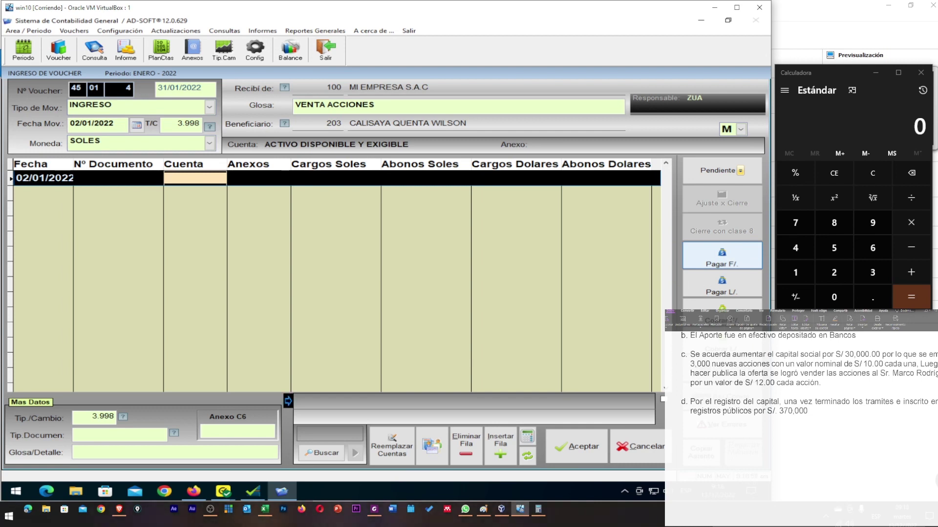
- Review item c of the exercise and calculate the nominal value of the new shares as 3000 × 10
left_click(843, 423)
scroll(843, 422, "up", 2)
scroll(844, 422, "down", 2)
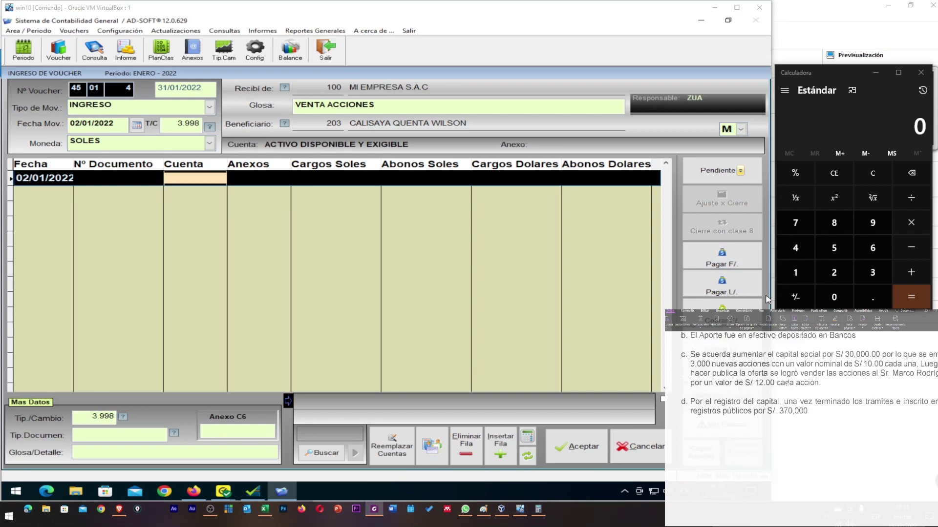
scroll(787, 382, "up", 1)
scroll(787, 383, "down", 1)
left_click(825, 74)
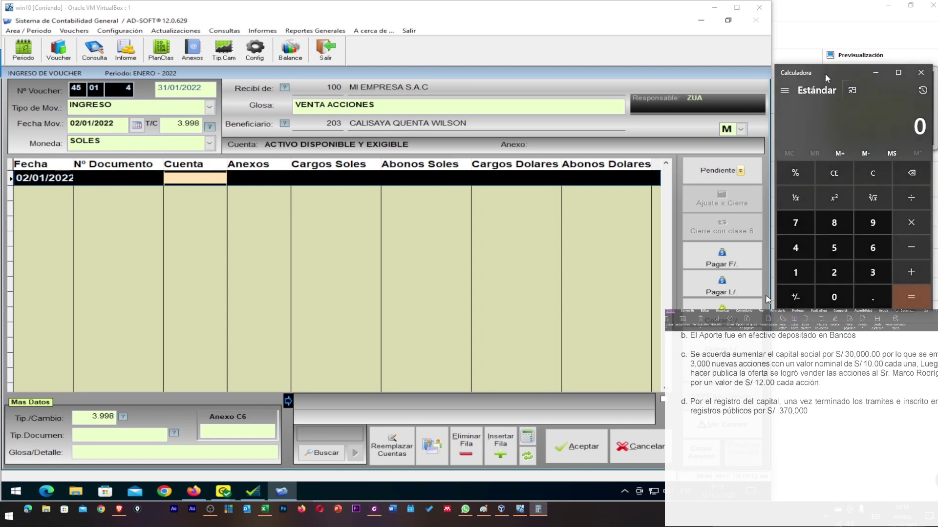
type("3000")
type("*10")
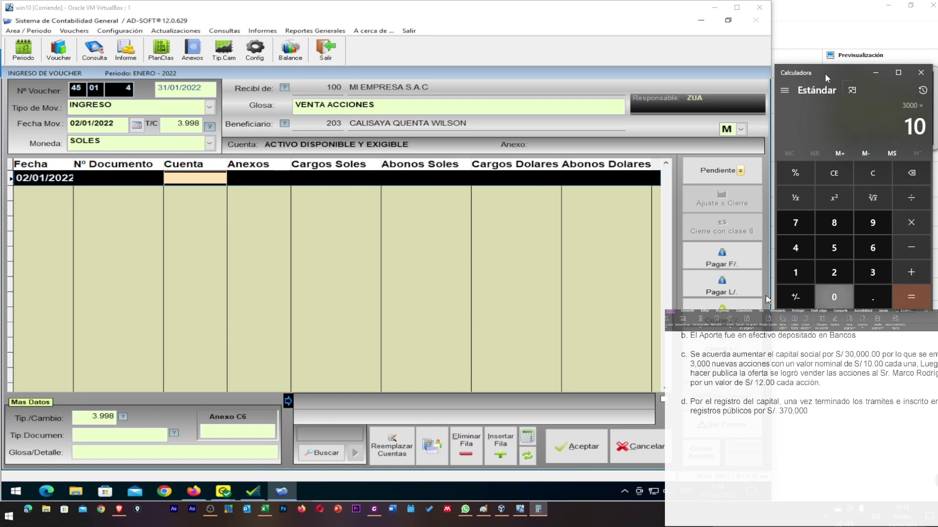
key("Return")
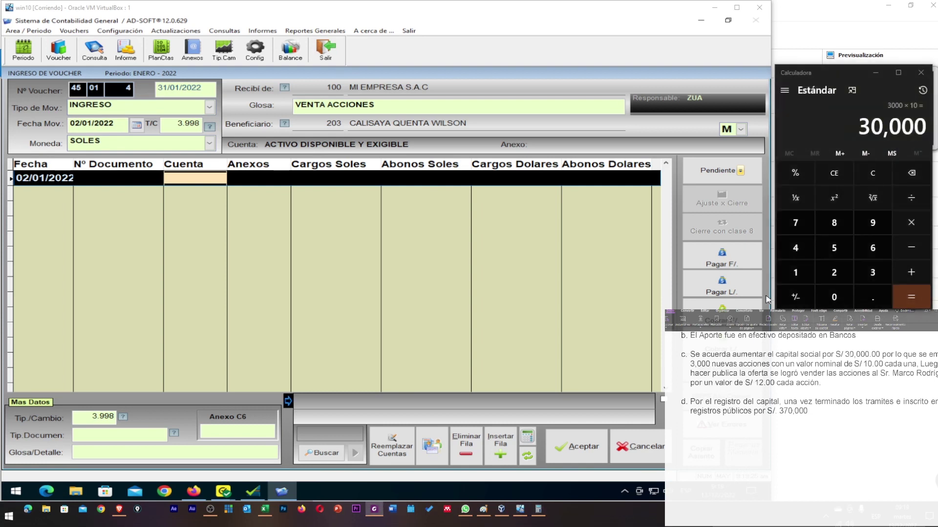
- Reread the capital increase text in item c and calculate the shares' sale value as 12 × 3000
triple_click(847, 355)
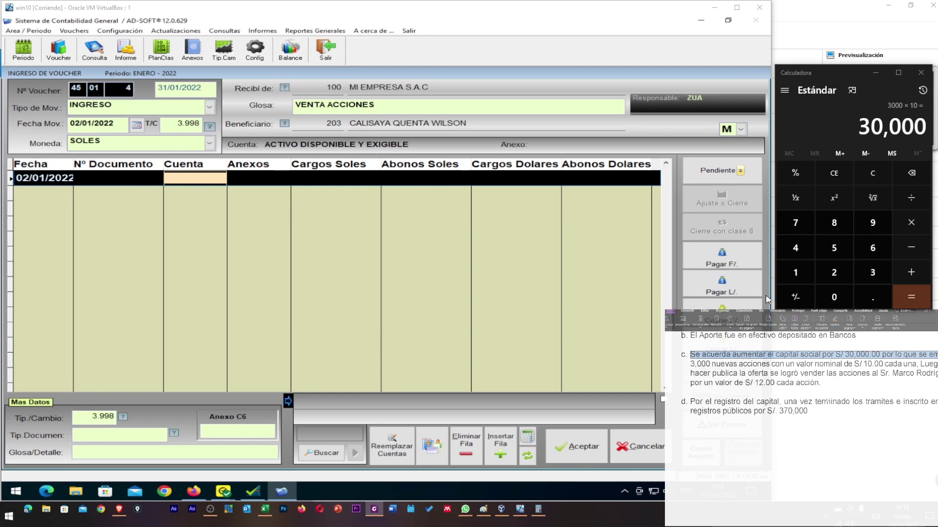
scroll(808, 411, "up", 3)
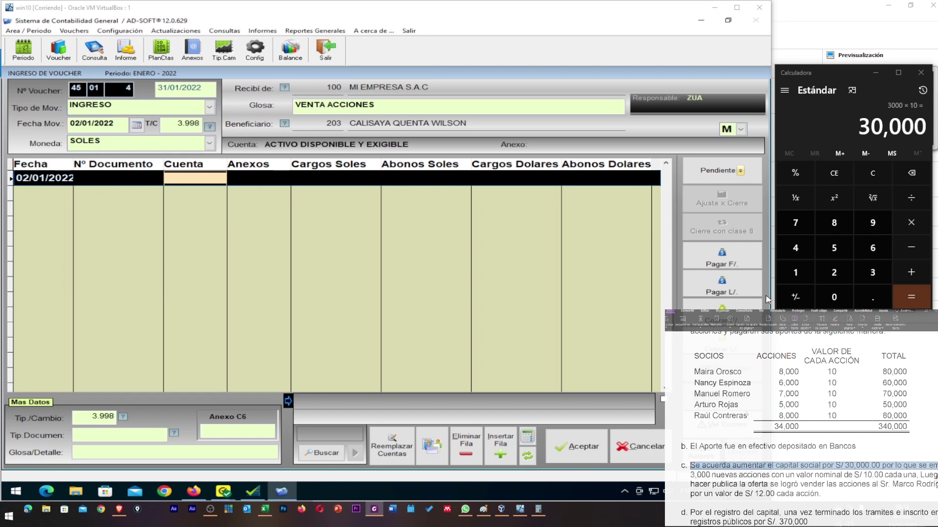
scroll(747, 413, "down", 2)
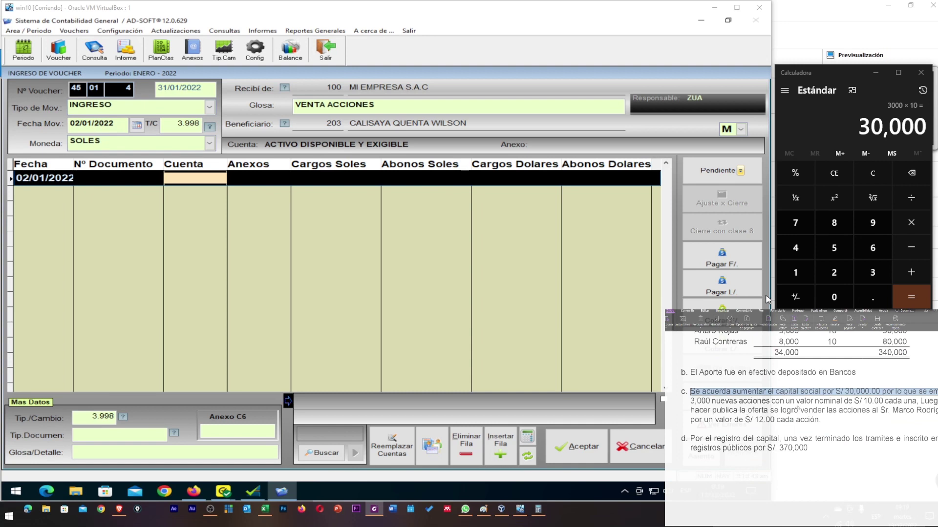
left_click(843, 124)
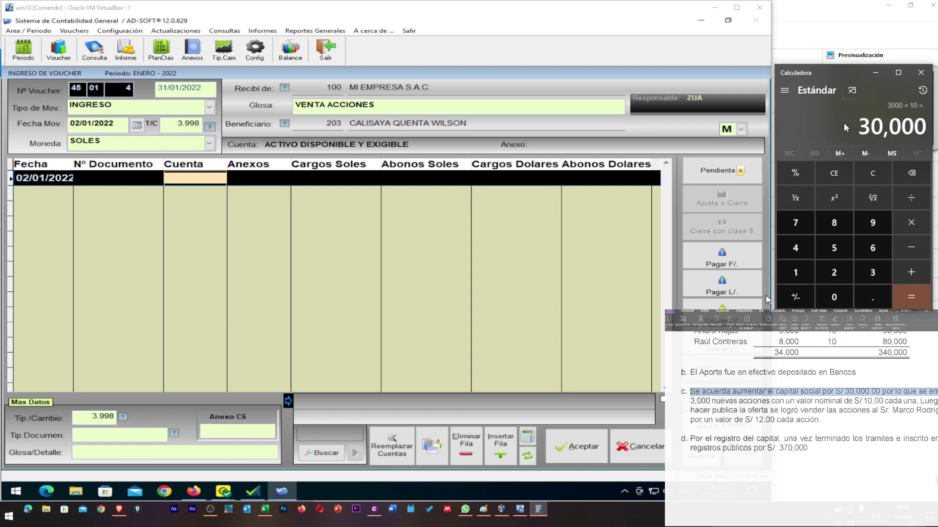
key("Escape")
type("12")
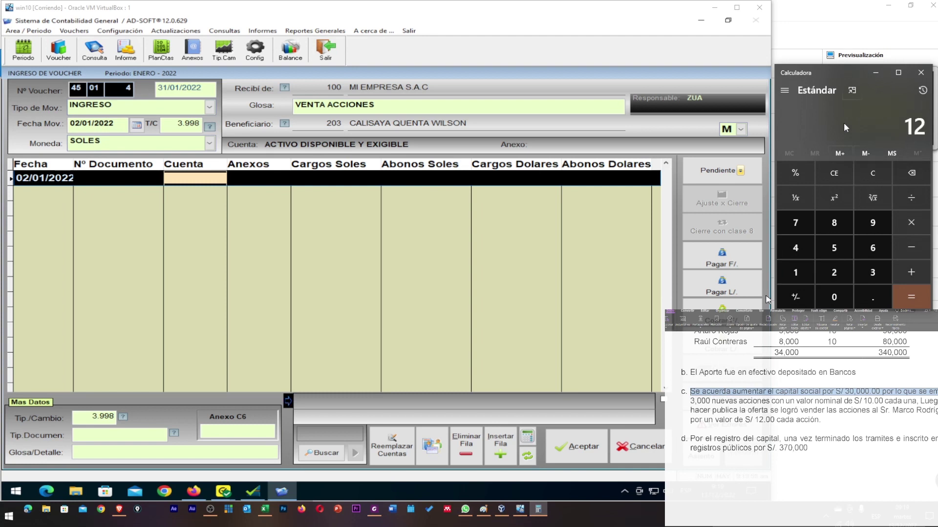
type("*300")
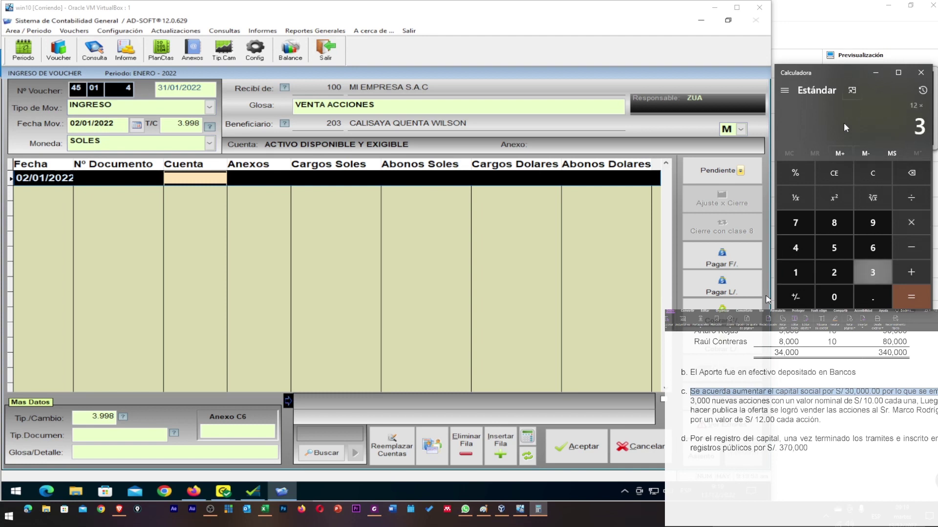
type("000")
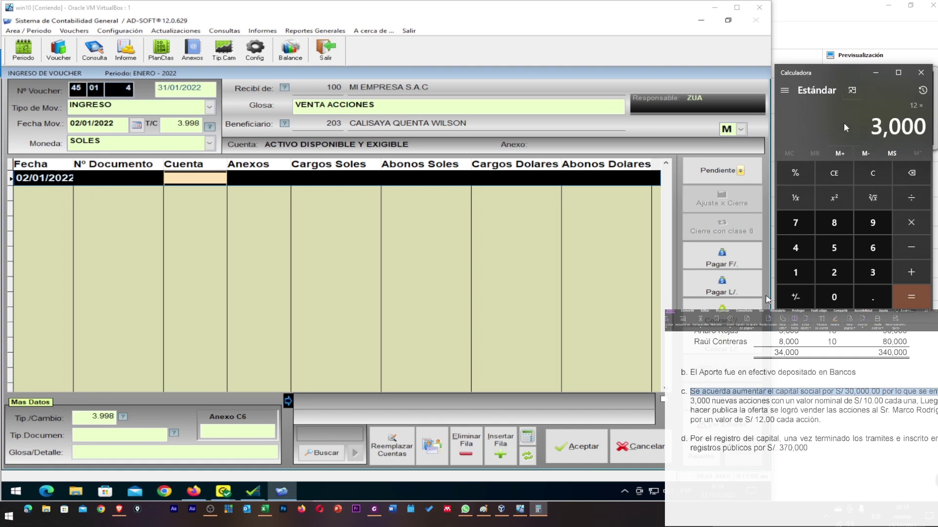
key("Return")
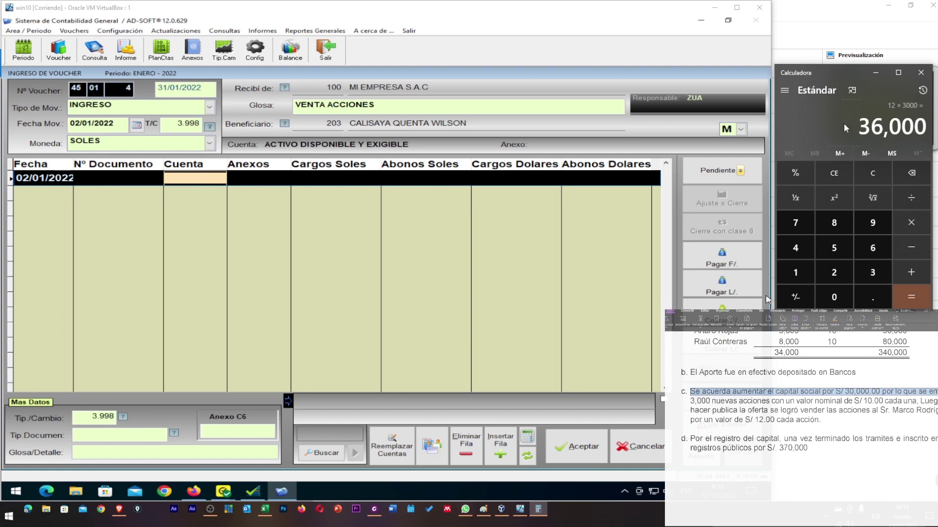
- Assign account 1041104 BANCO INTERBANK M.N. from the chart of accounts to the first voucher line
left_click(292, 77)
key("Caps_Lock")
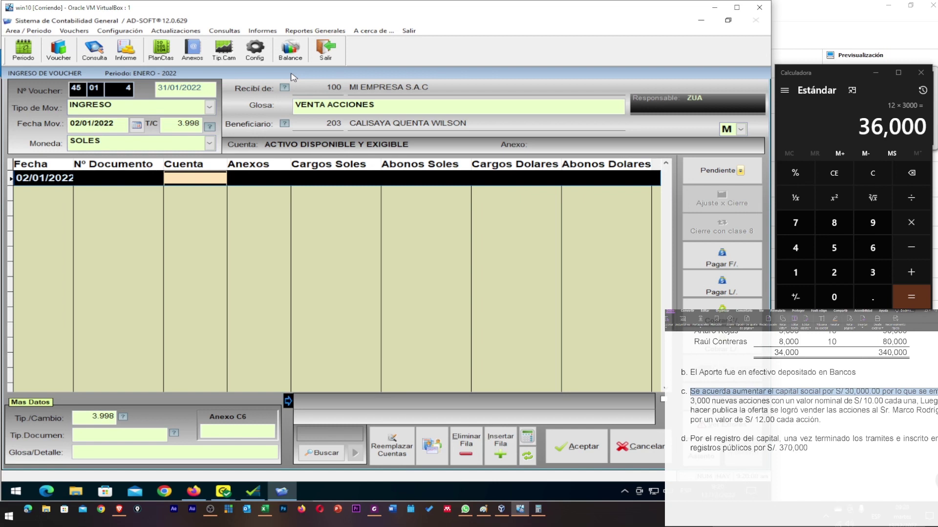
type("104")
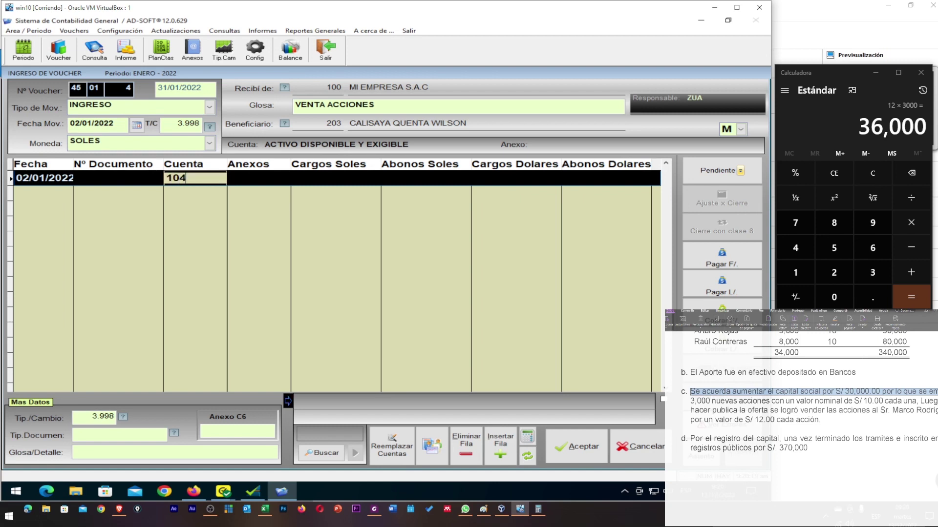
key("Return")
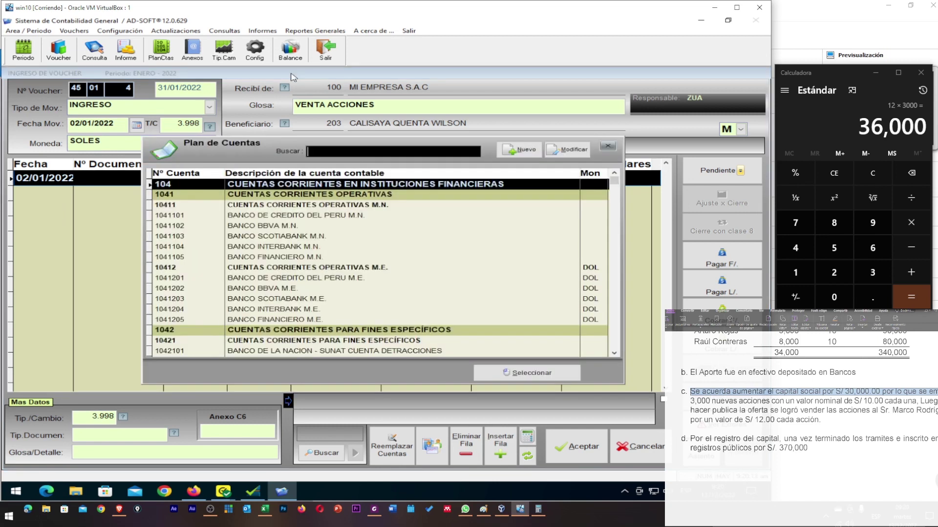
key("Tab")
key("Down")
key("Down")
key("Down")
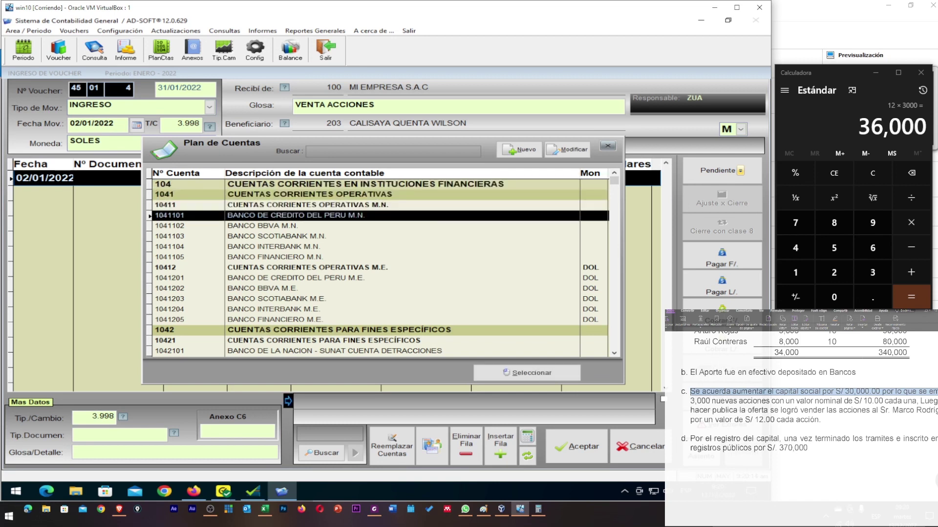
key("Down")
key("Down")
key("Down")
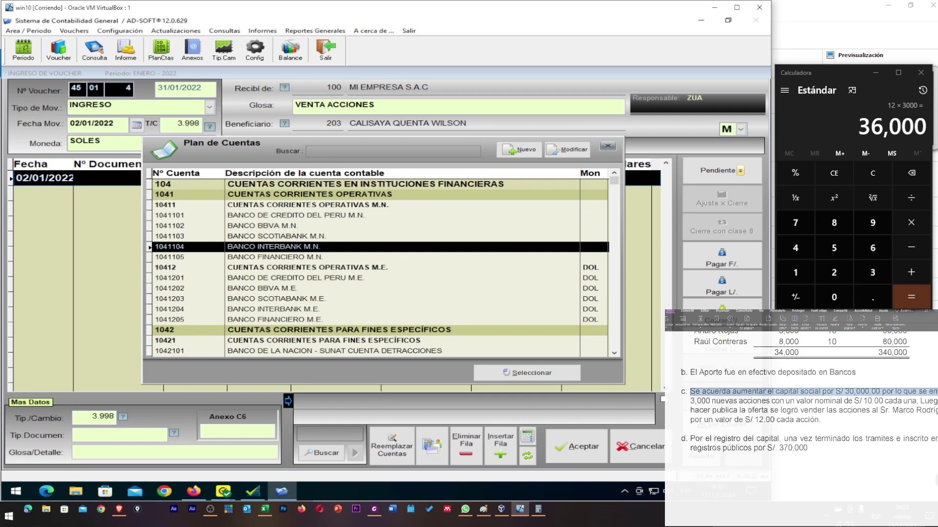
key("Return")
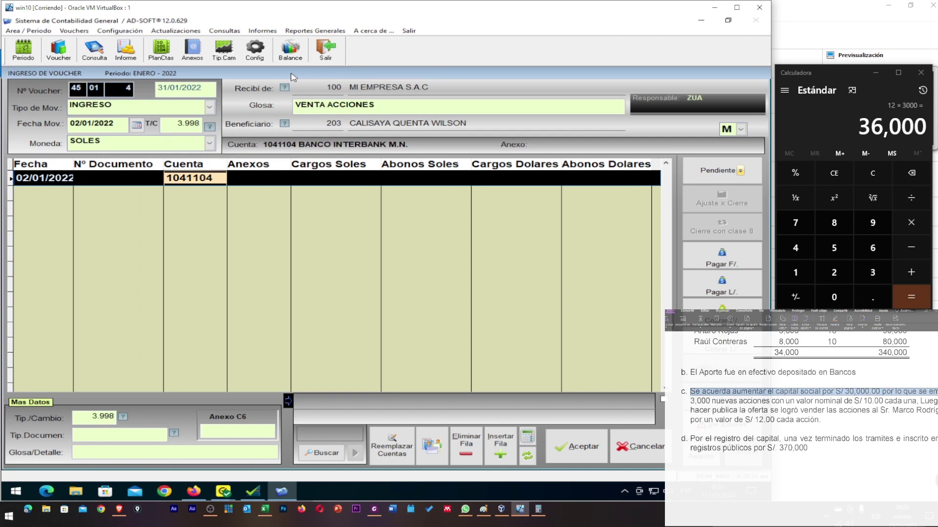
- Assign annex 200 CAJA SOLES to the first voucher line of account 1041104
key("Return")
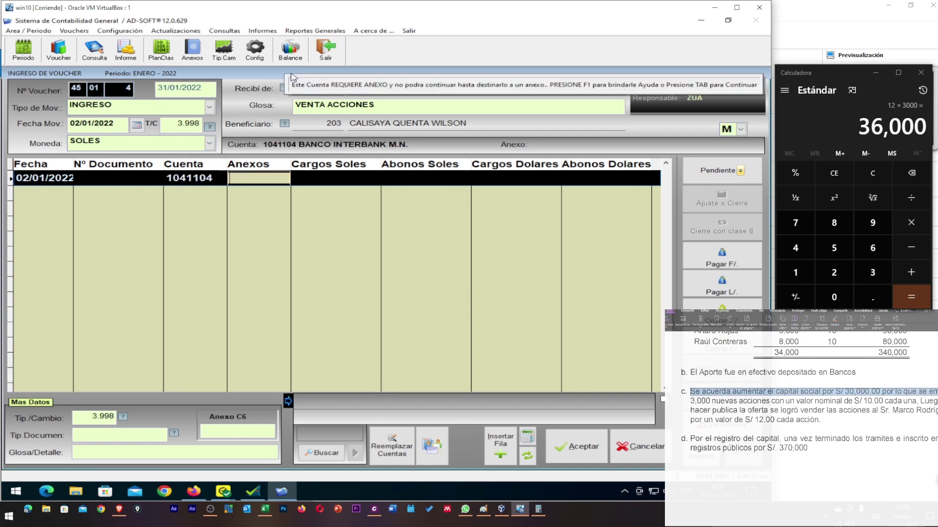
key("F1")
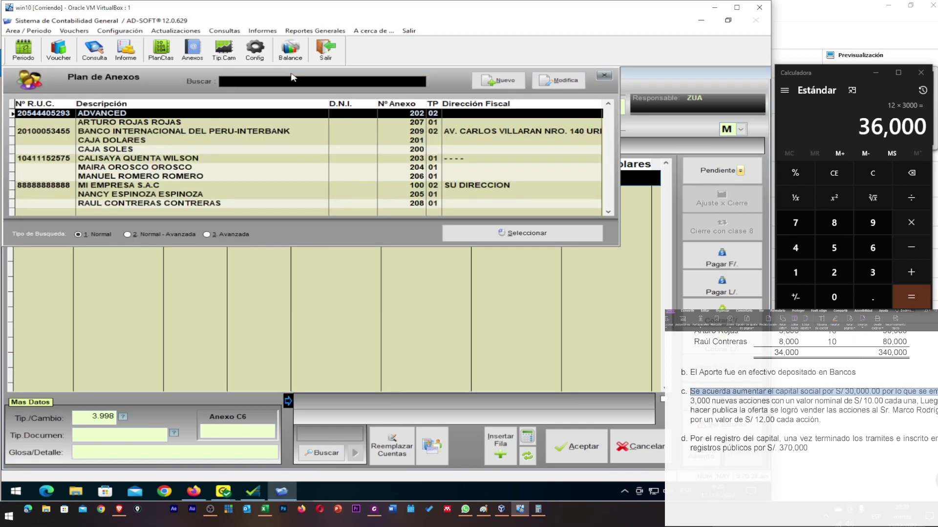
key("Down")
key("Down")
key("Down")
key("Down")
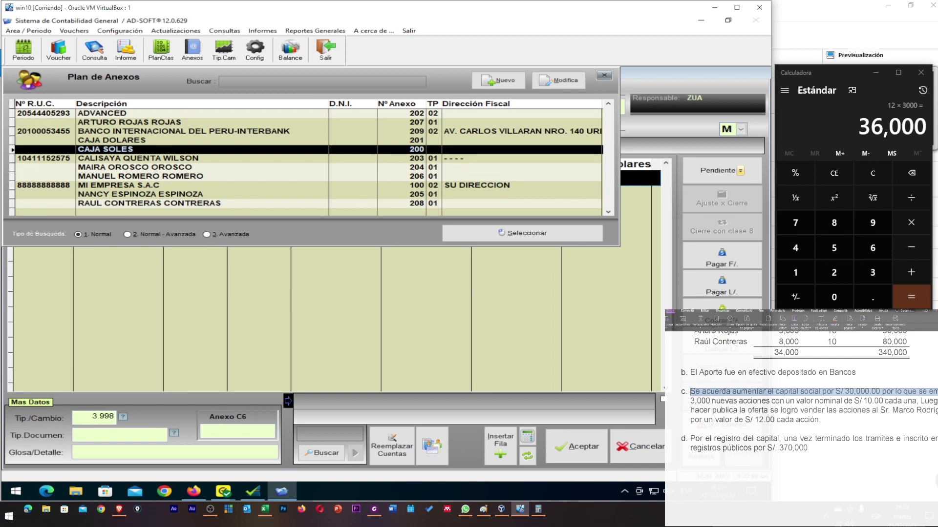
key("Return")
key("Return")
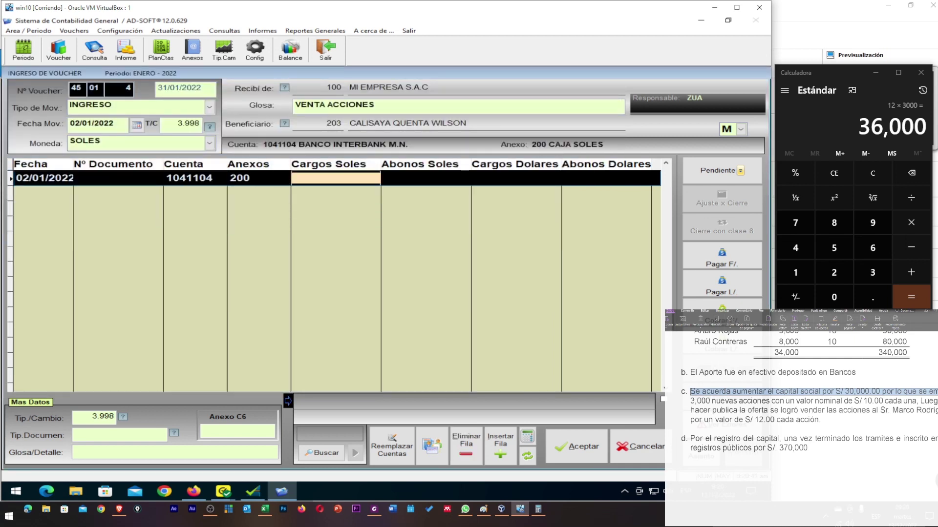
- Charge 36,000 soles on the first line and start a second line dated 02/01/2022 without a document number
type("36000")
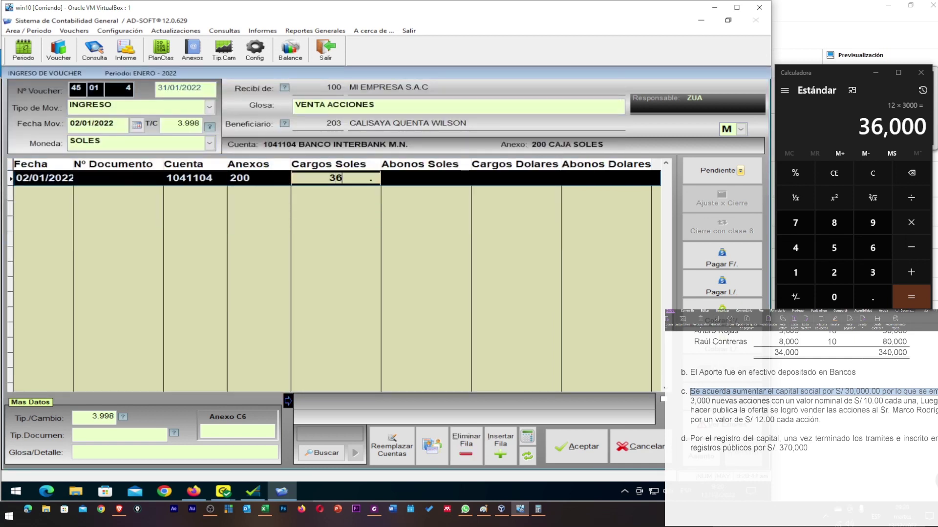
key("Return")
key("Return")
key("Return")
key("Return")
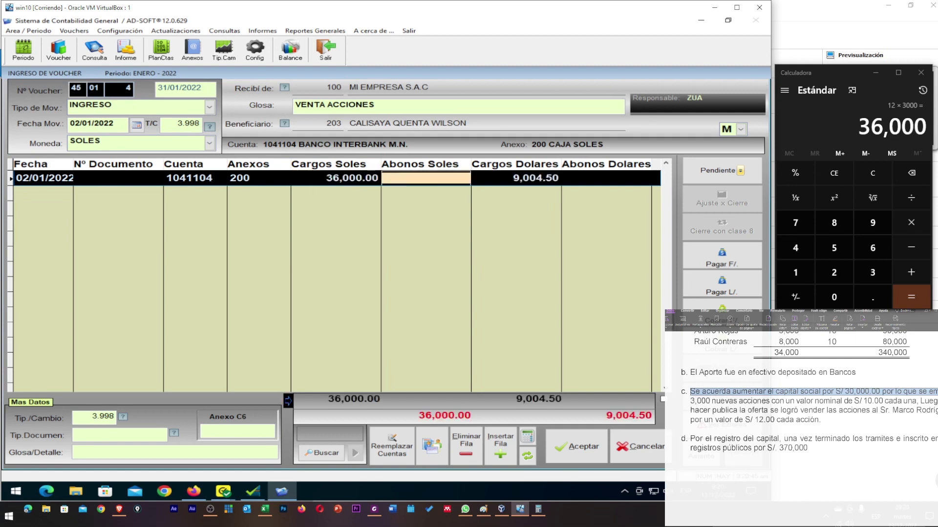
key("Return")
key("Return")
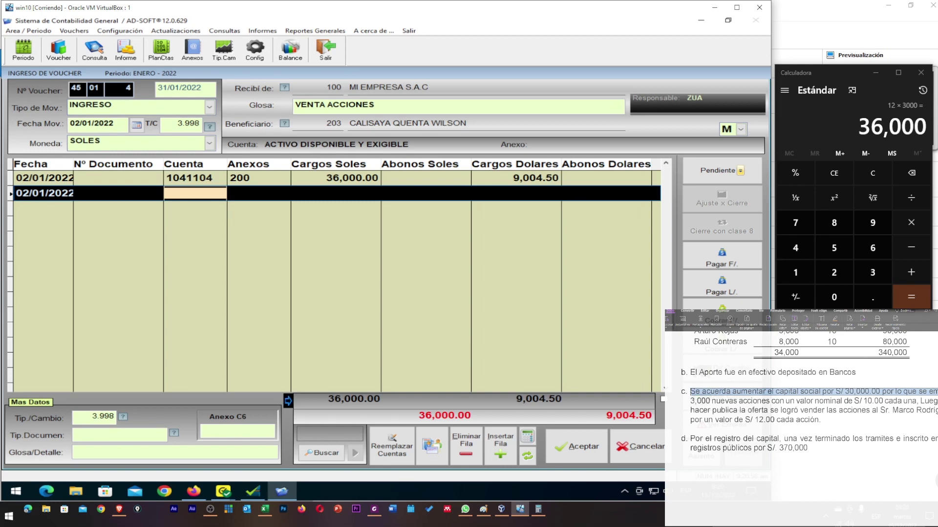
- Assign account 1421101 SUSCRIPCIONES POR COBRAR A SOCIOS O ACCIONISTAS from the chart of accounts to the second voucher line
type("14")
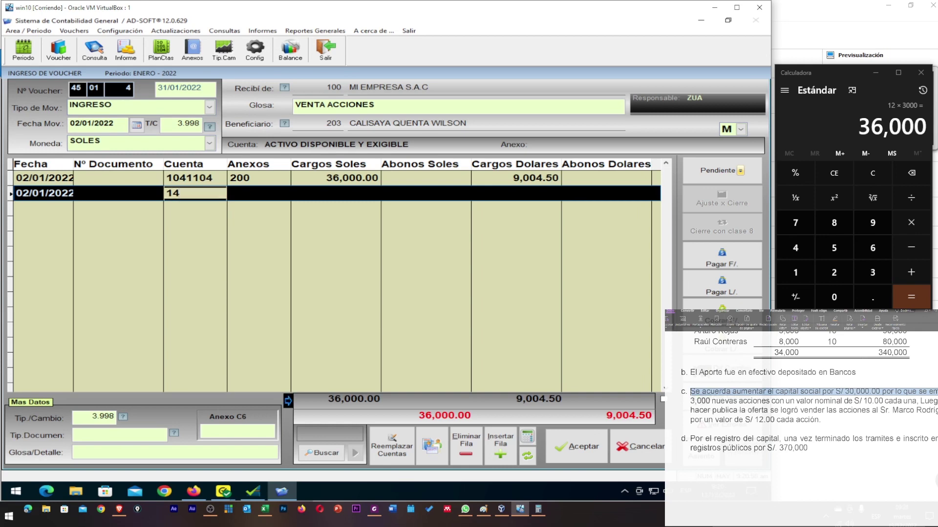
key("Return")
key("Down")
key("Down")
key("Down")
key("Down")
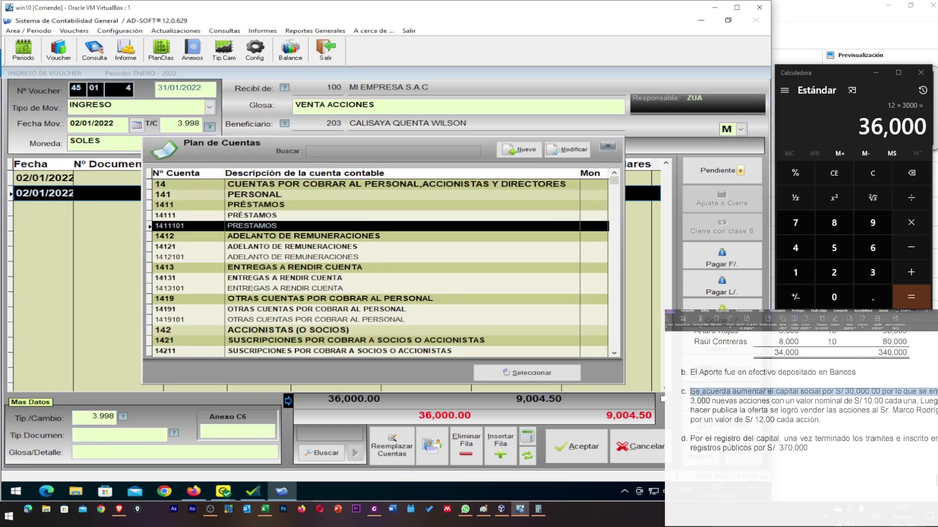
key("Down")
key("Down")
key("Down")
key("Down")
key("Down")
key("Down")
key("Down")
key("Down")
key("Down")
key("Down")
key("Down")
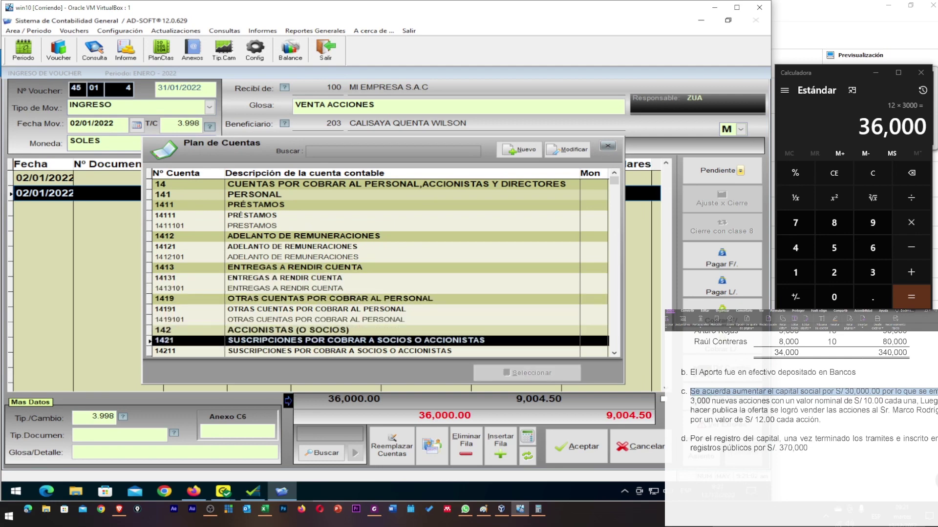
key("Down")
key("Down")
key("Down")
key("Down")
key("Down")
key("Down")
key("Up")
key("Up")
key("Up")
key("Up")
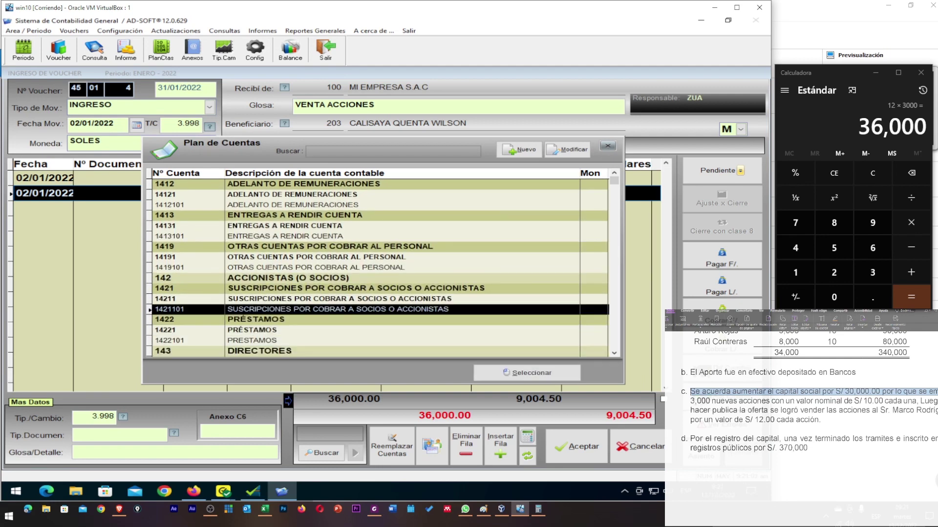
key("Return")
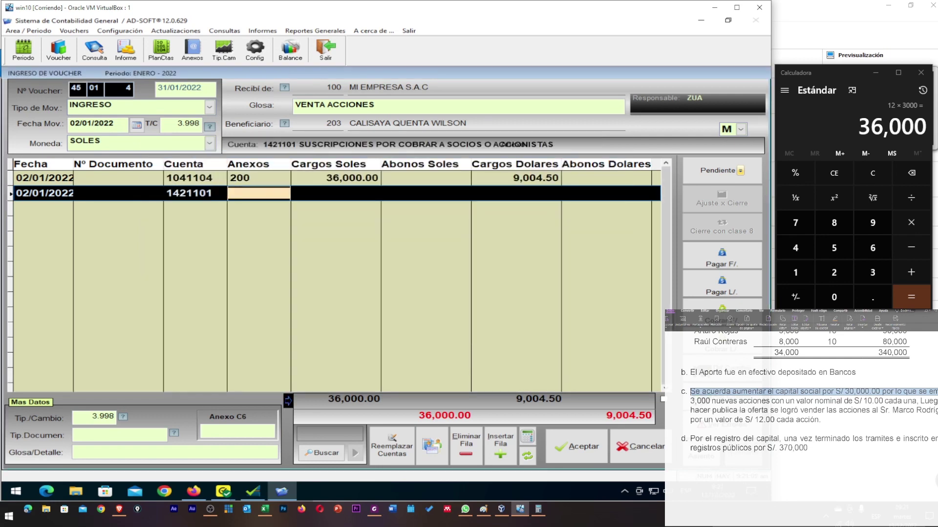
- Assign the voucher beneficiary's annex to the second line of account 1421101
key("Return")
key("Down")
key("Down")
key("Down")
key("Down")
key("Down")
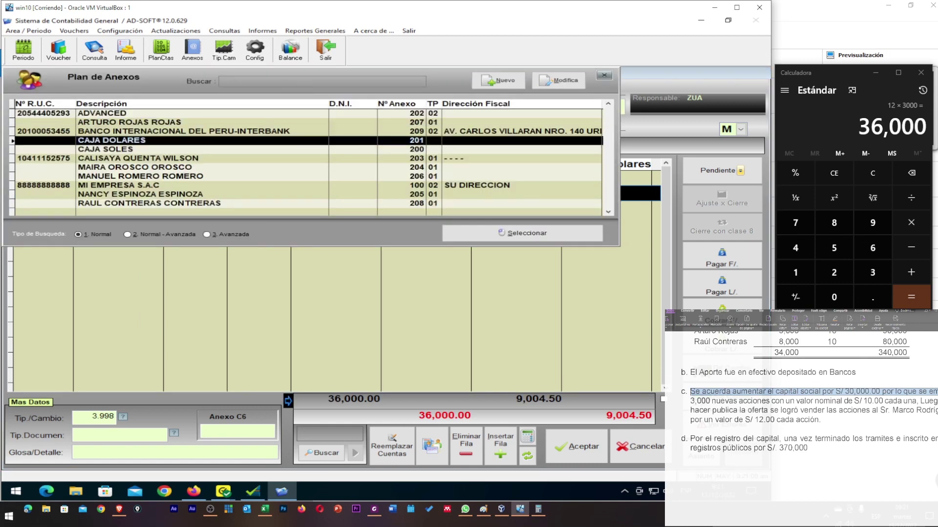
key("Return")
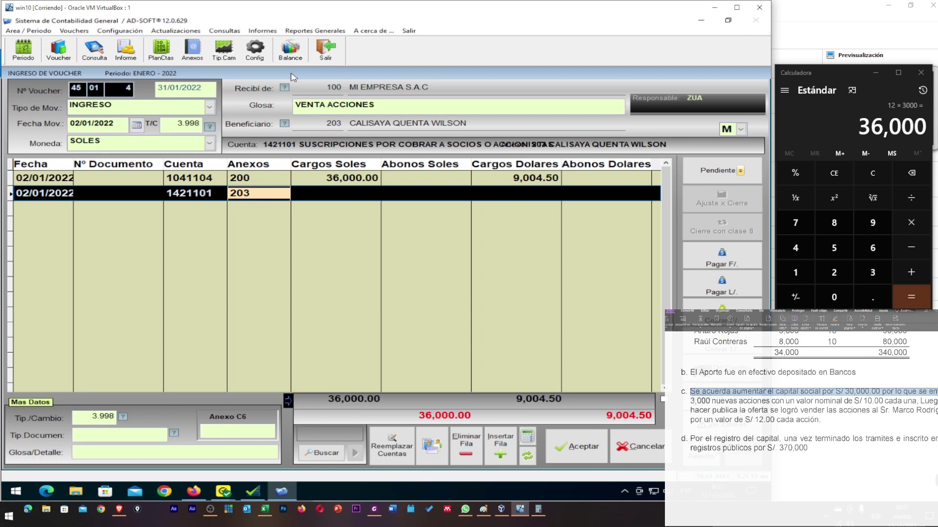
- Credit 30,000 soles on the second line and start a third line dated 02/01/2022 without a document number
key("Return")
key("Return")
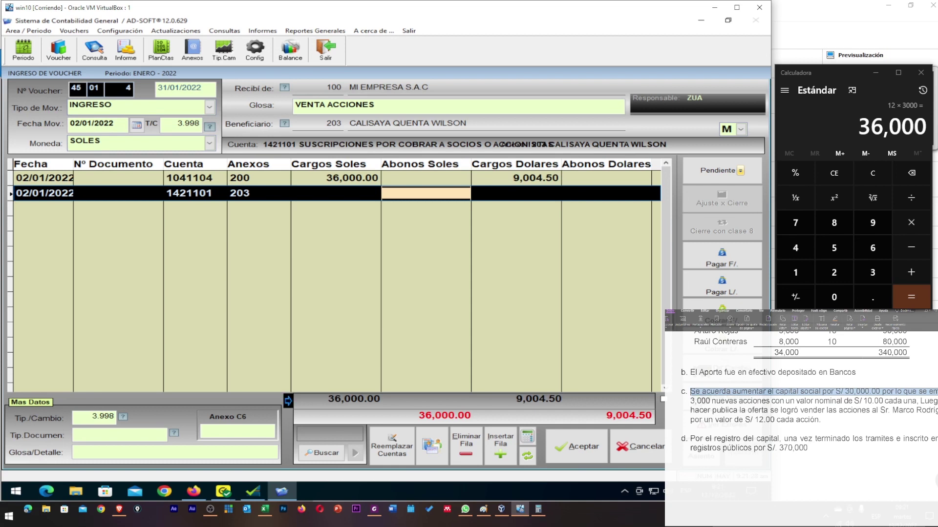
type("300,00 .")
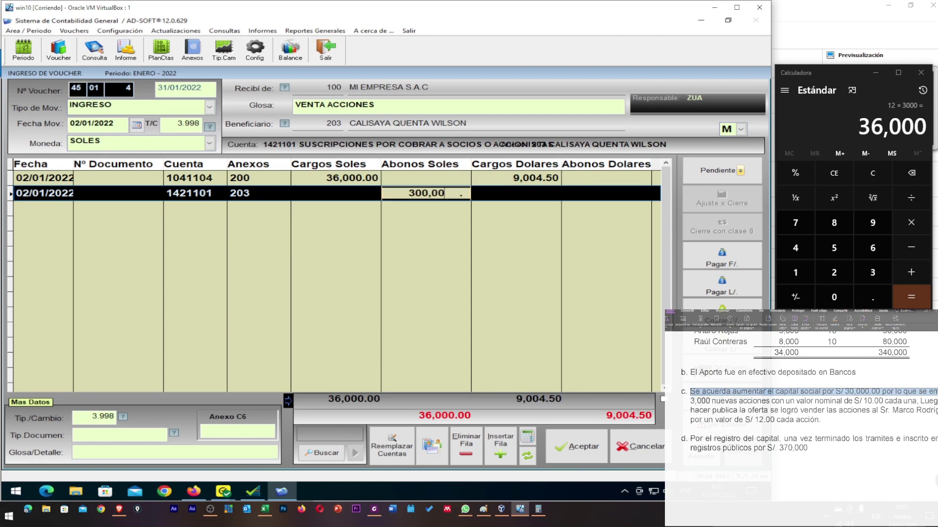
key("Return")
key("Return")
key("Return")
key("Return")
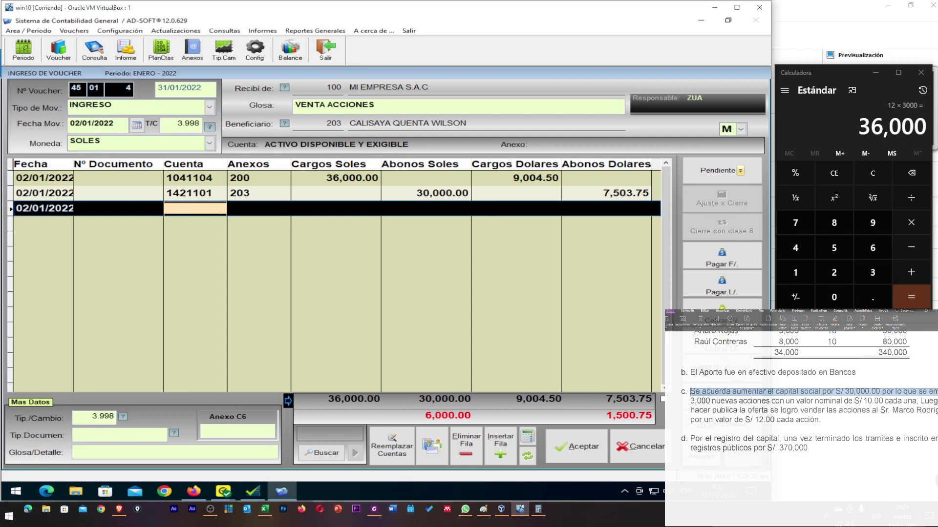
- Open the chart of accounts at account 52 for the third line and review the CAPITAL ADICIONAL subaccounts
type("52")
key("Return")
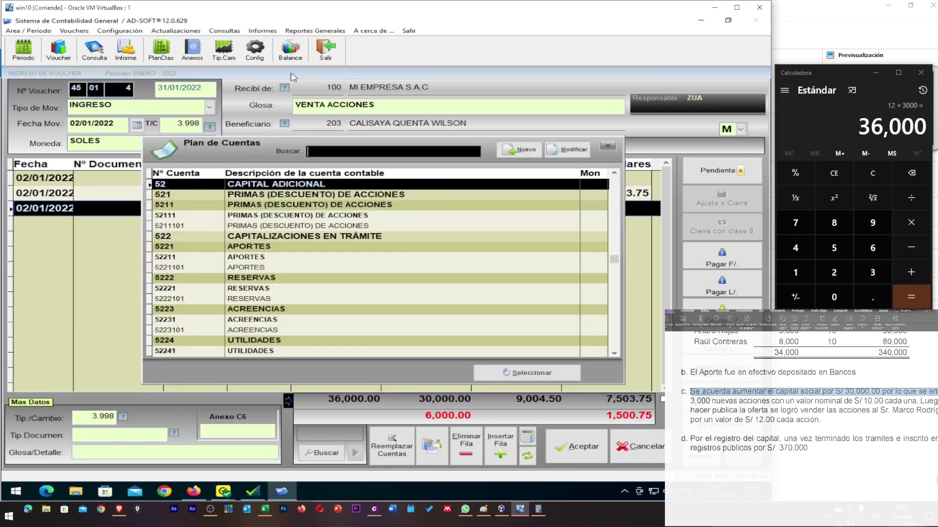
key("Down")
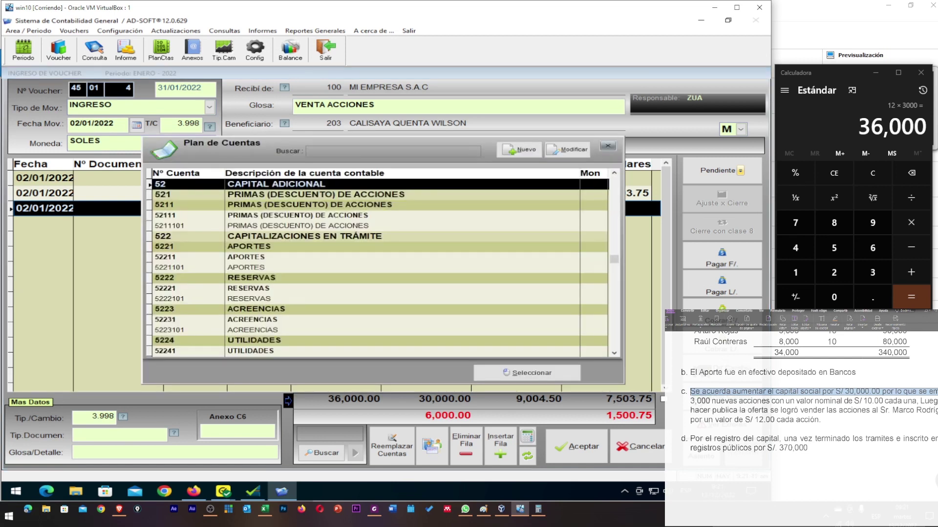
key("Down")
key("Down")
key("Down")
key("Down")
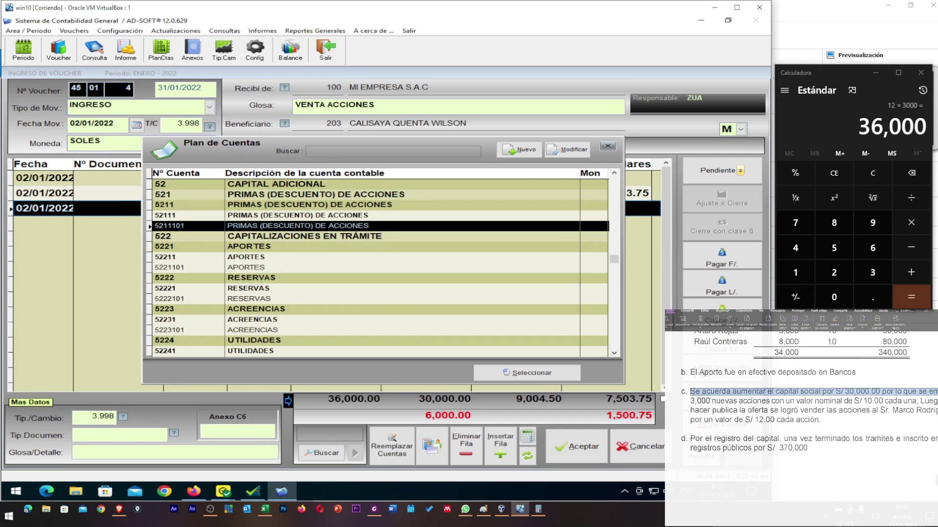
key("Down")
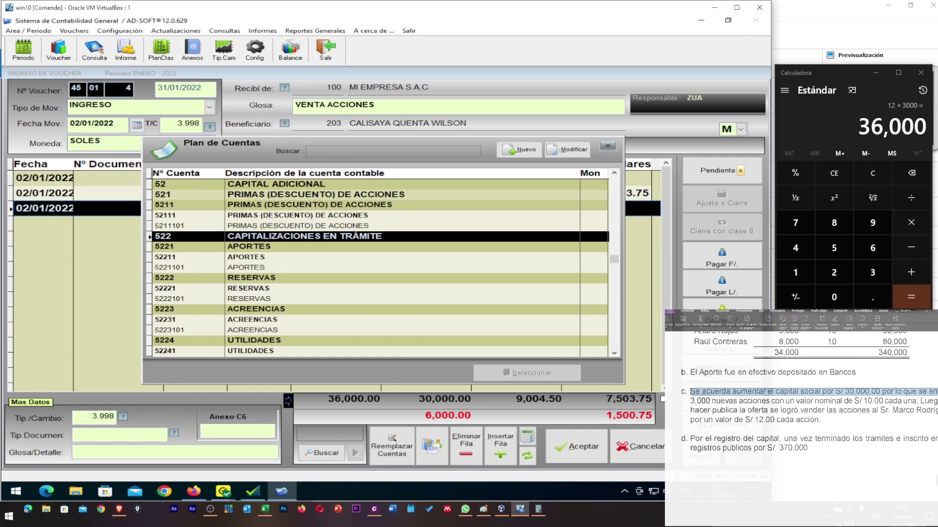
key("Down")
key("Down")
key("Down")
key("Down")
key("Down")
key("Down")
key("Down")
key("Down")
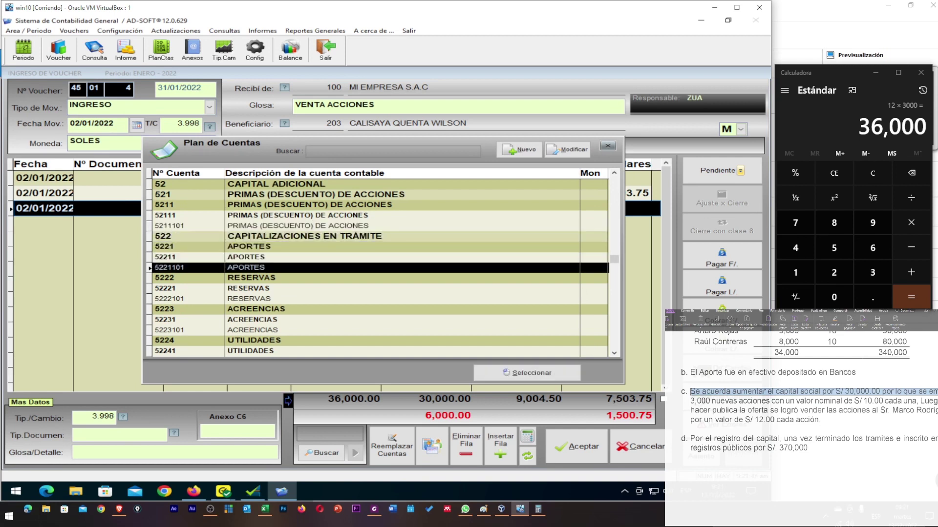
key("Down")
key("Down")
key("Down")
key("Down")
key("Down")
key("Down")
key("Down")
key("Down")
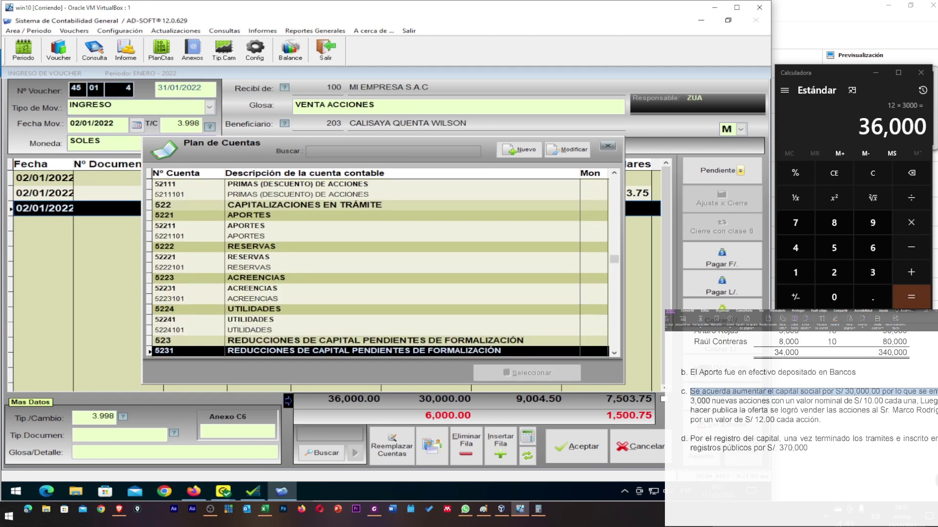
key("Down")
key("Down")
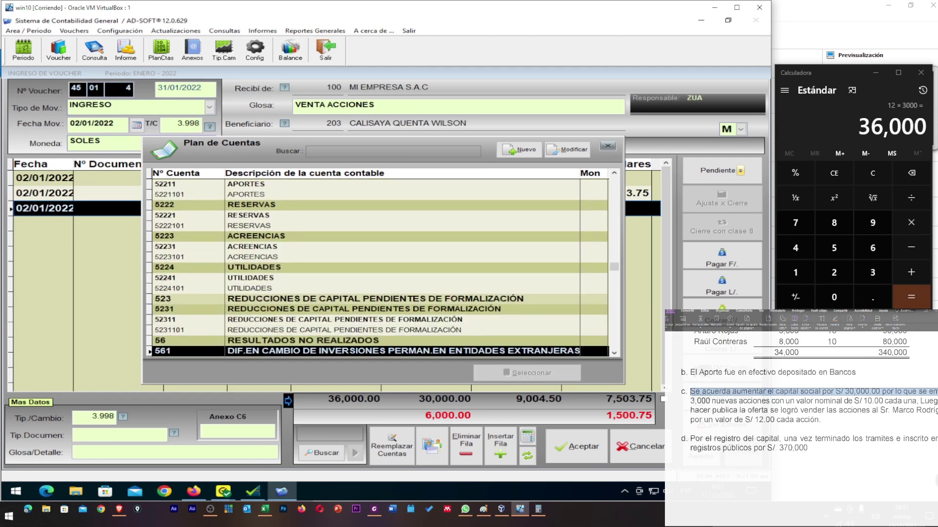
key("Up")
key("Up")
key("Up")
key("Up")
key("Up")
key("Up")
key("Up")
key("Up")
key("Up")
key("Up")
key("Up")
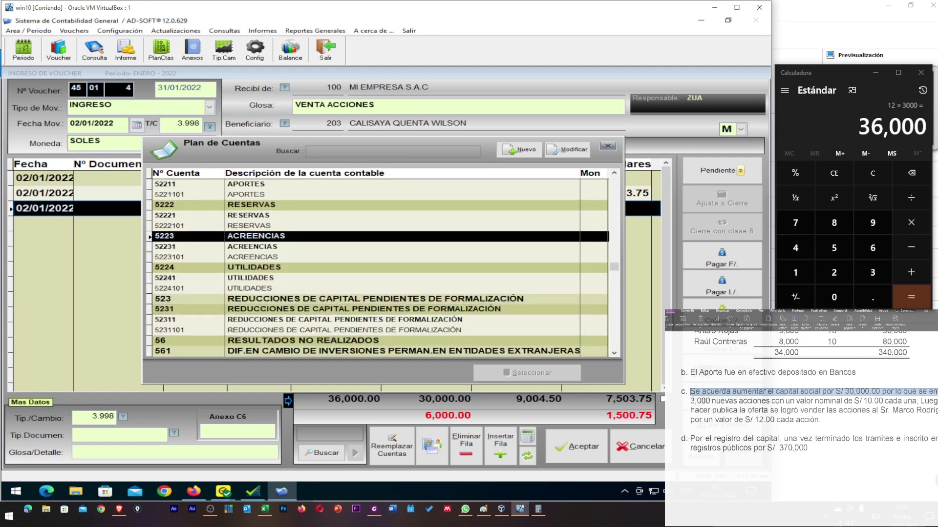
key("Up")
key("Up")
key("Up")
key("Up")
key("Up")
key("Up")
key("Up")
key("Up")
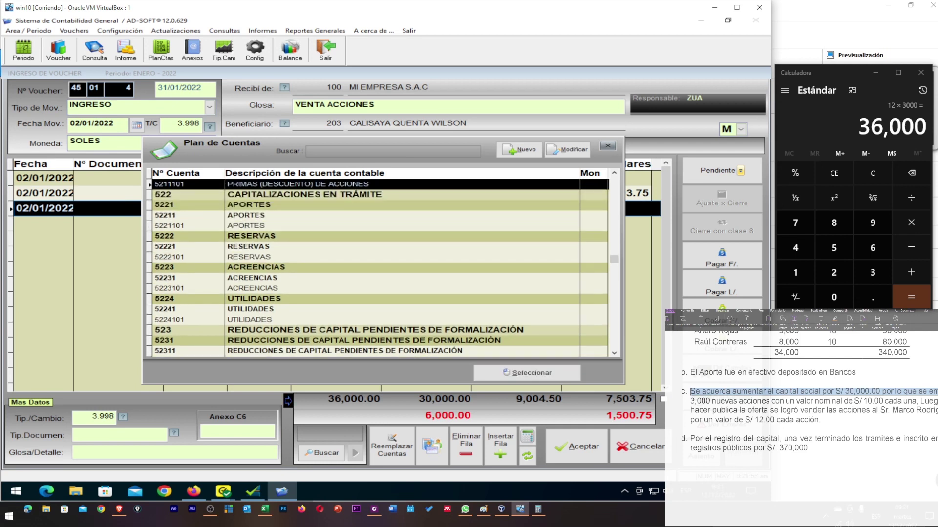
key("Up")
key("Up")
key("Up")
key("Up")
key("Up")
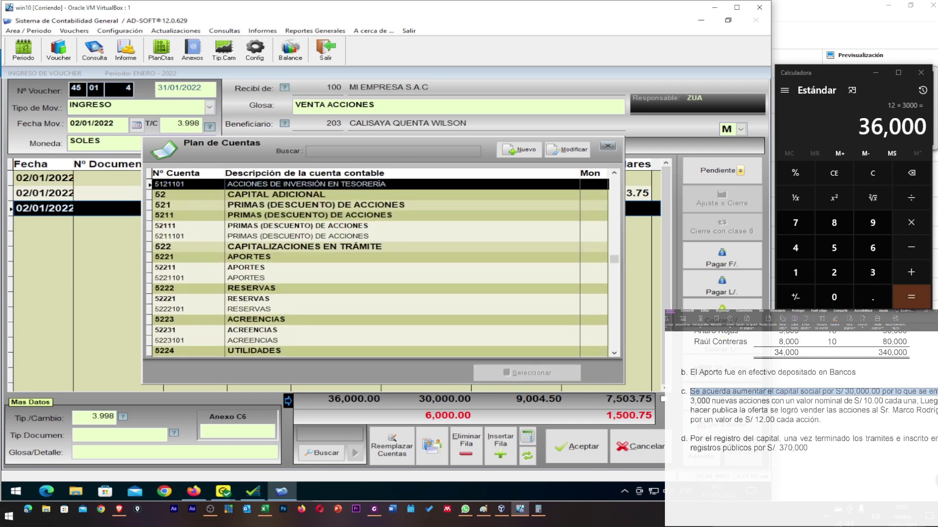
- Assign account 5224101 UTILIDADES from the chart of accounts to the third voucher line
key("Down")
key("Down")
key("Down")
key("Down")
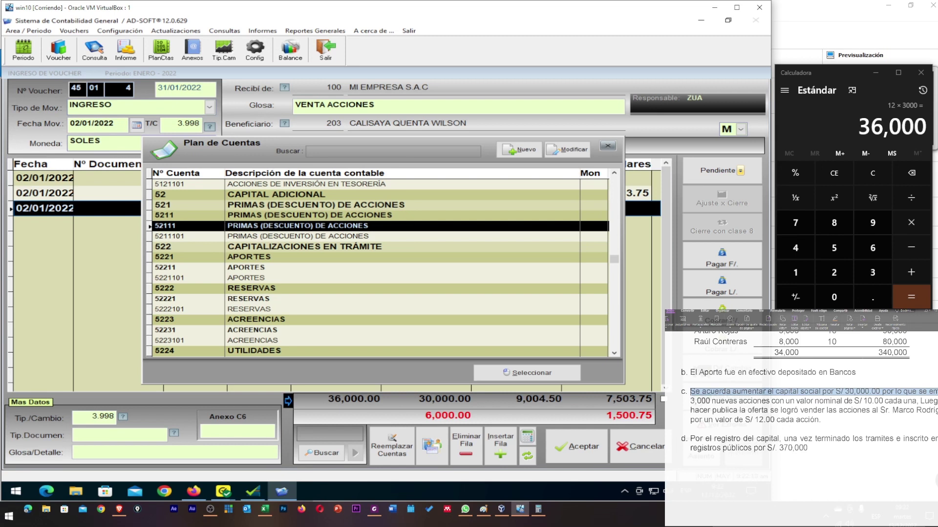
key("Down")
key("Down")
key("Down")
key("Down")
key("Down")
key("Down")
key("Down")
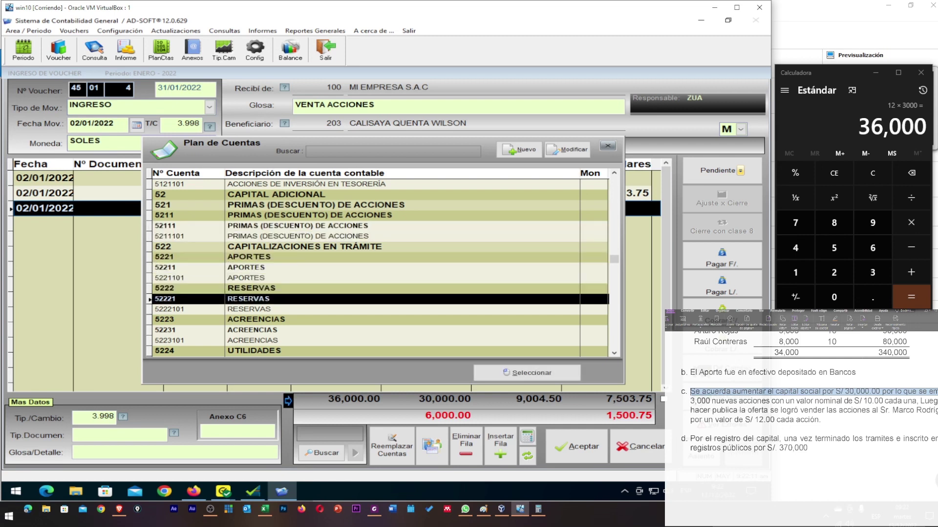
key("Down")
key("Down")
key("Down")
key("Down")
key("Down")
key("Down")
key("Down")
key("Down")
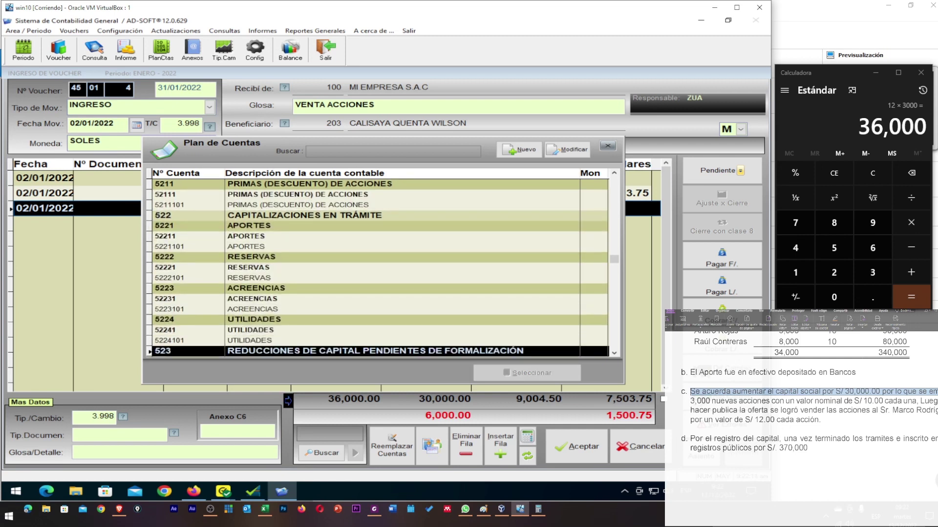
key("Down")
key("Up")
key("Up")
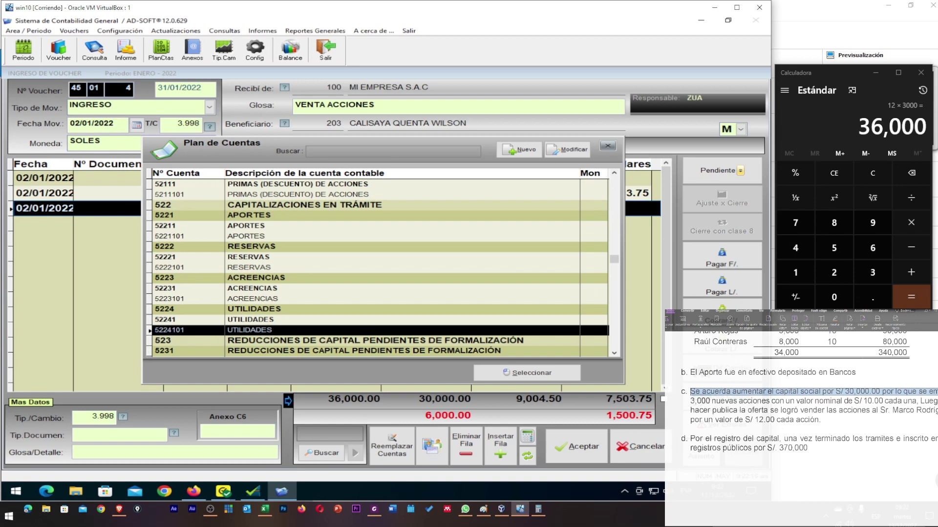
key("Return")
key("Return")
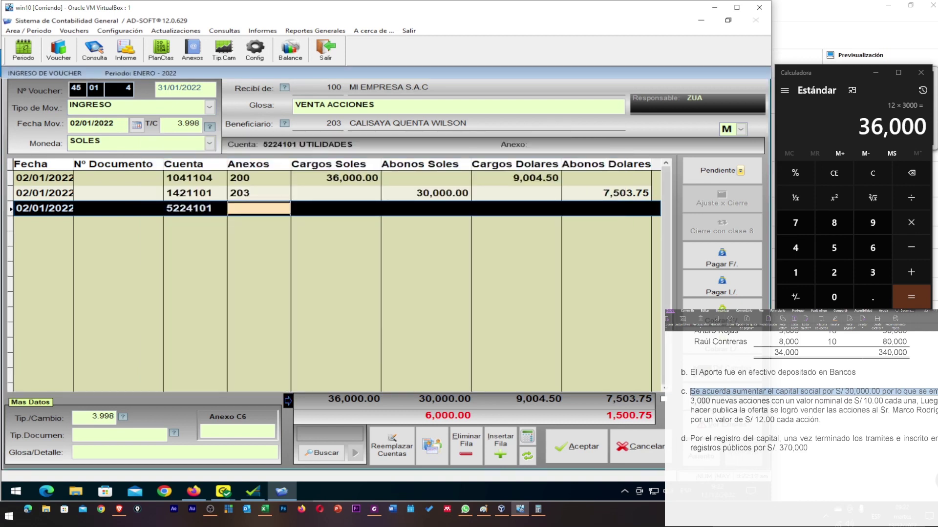
- Leave the third line's annex blank and credit 6,000 soles to account 5224101
key("Return")
key("Return")
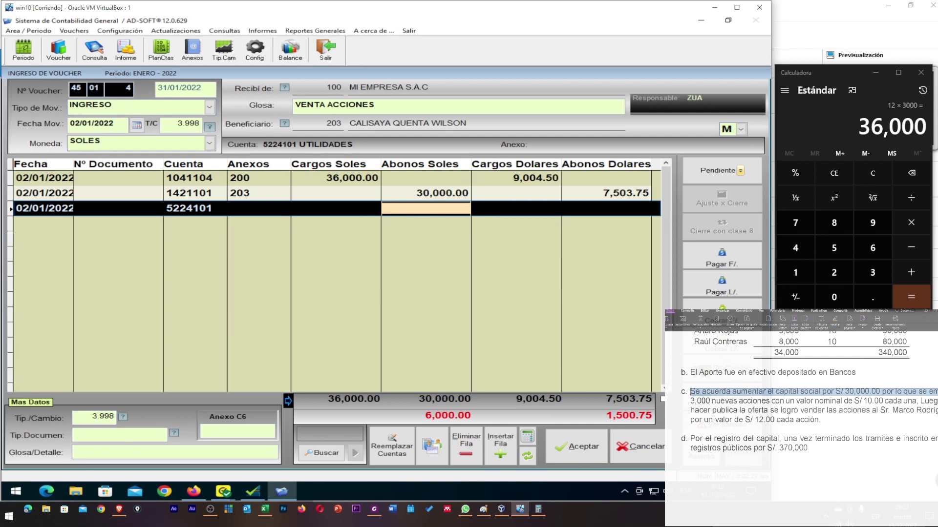
type("6000")
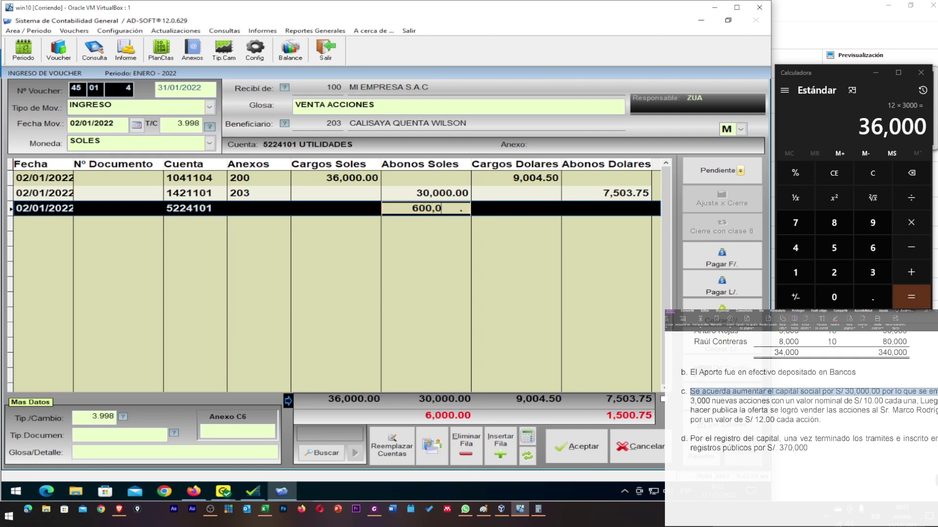
key("Return")
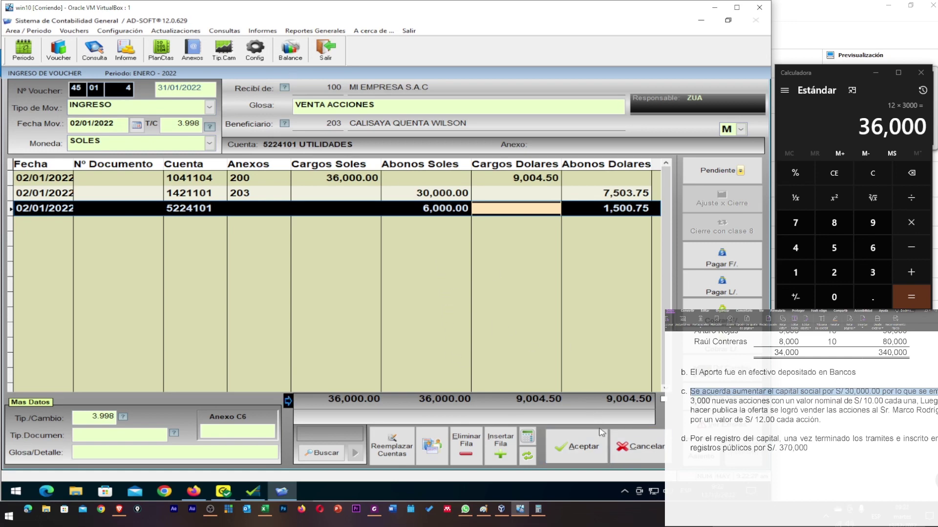
- Save the VENTA ACCIONES voucher and go over the S/ 12.00 share price and registration items in the exercise text
left_click(584, 450)
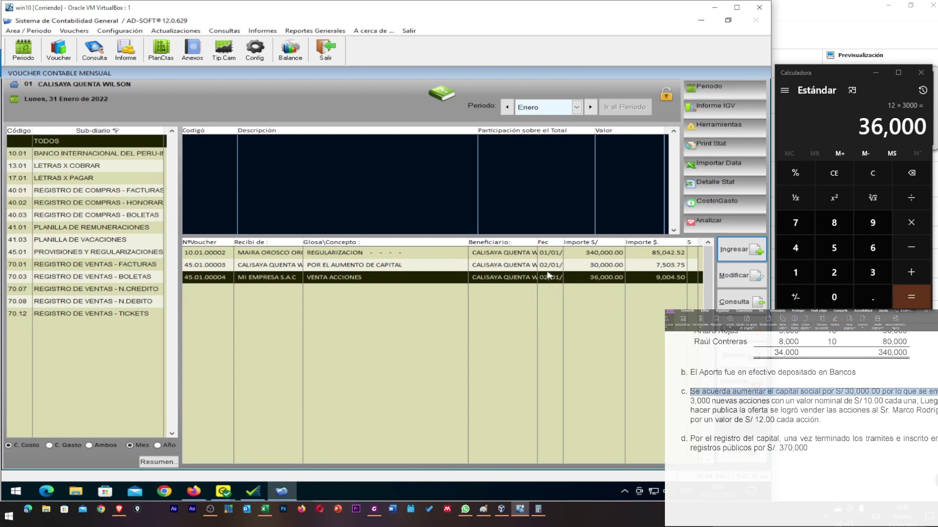
triple_click(793, 419)
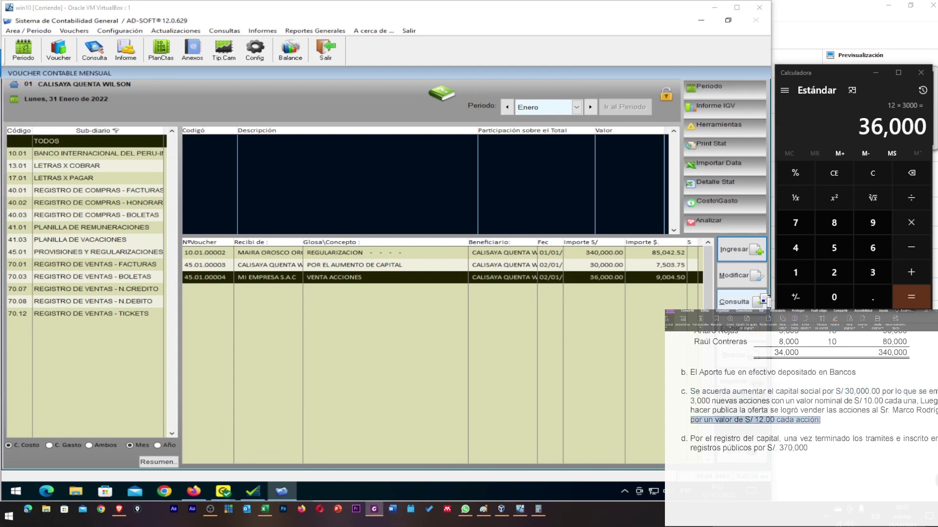
left_click_drag(692, 438, 695, 447)
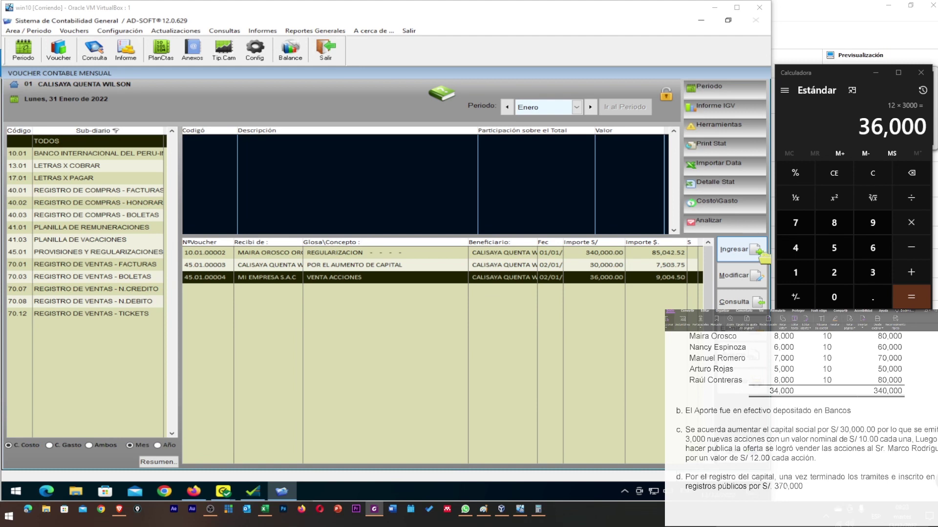
- Start a new TRANS-CONTABLE voucher dated 02/01/2022 in SOLES, keeping the default payer
left_click(734, 250)
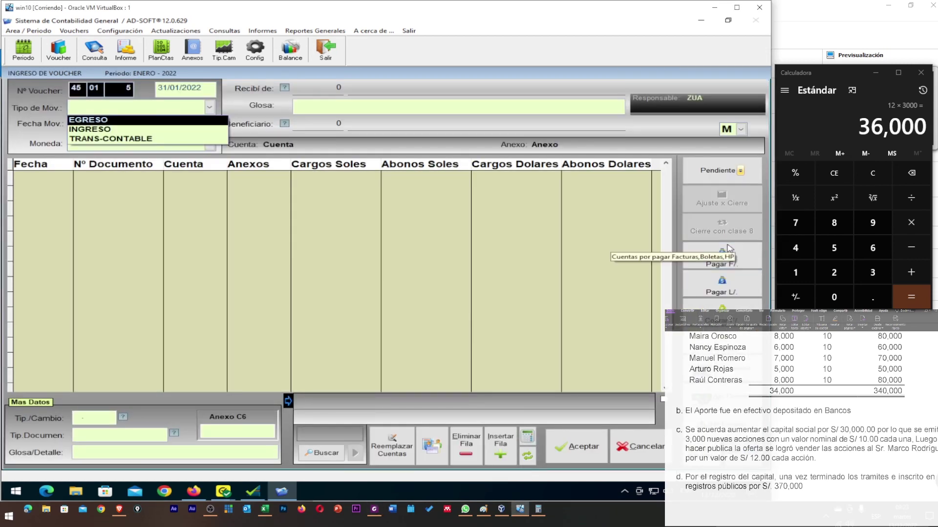
key("Down")
key("Down")
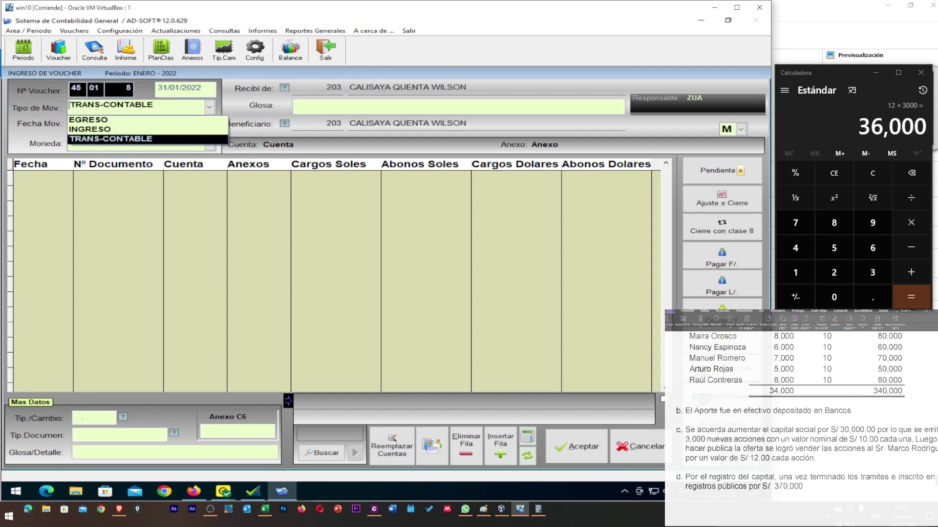
key("Return")
type("02012022")
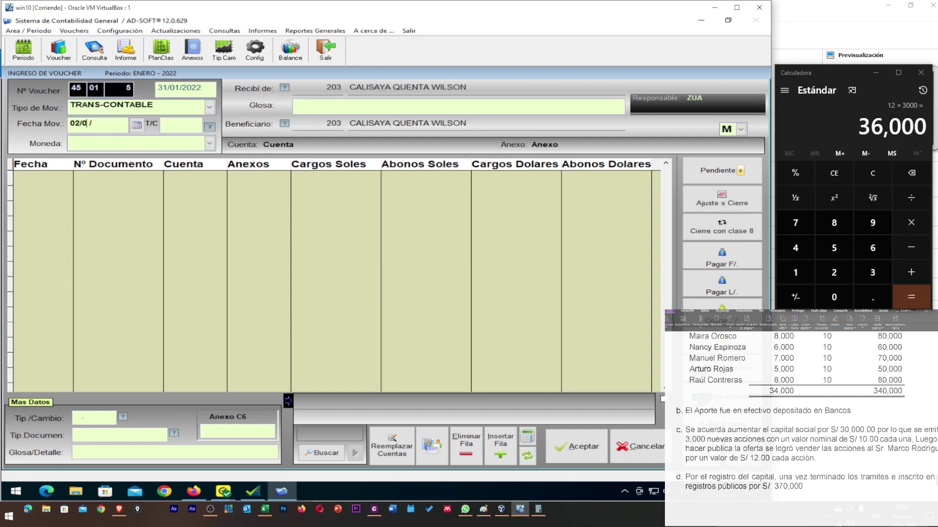
key("Return")
key("Down")
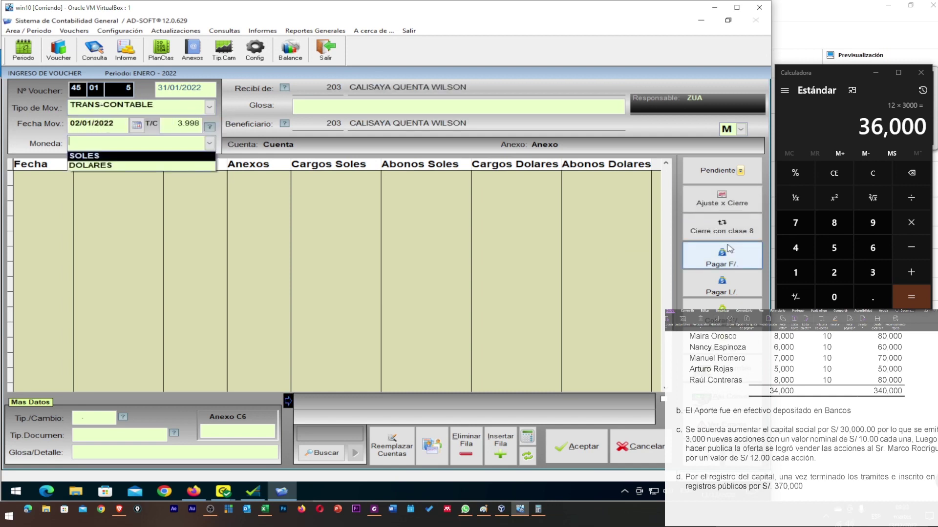
key("Return")
key("Return")
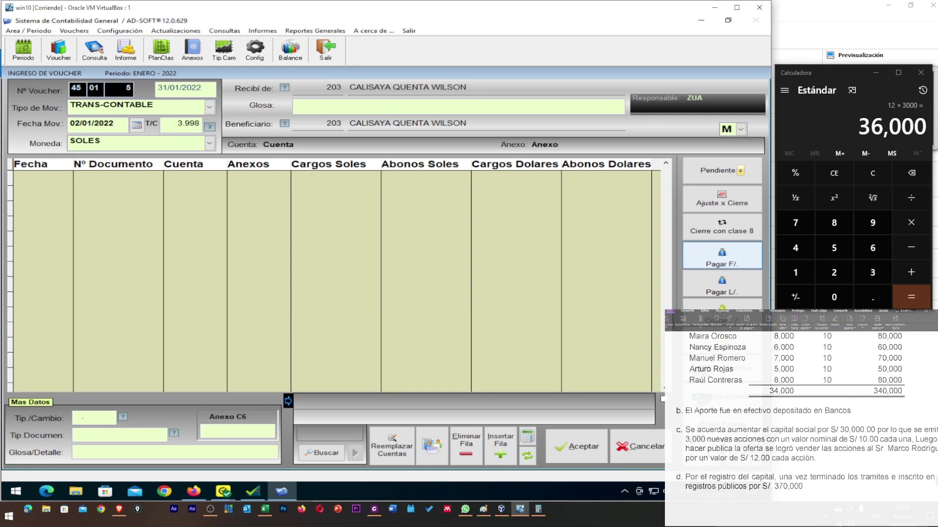
- Describe the voucher as "POR EL TRASLADO A LA CUENTA DEL CAPITAL AL TERMINAR EL TRAMITE" and keep the default beneficiary
type("POR EL TRASLADO A ")
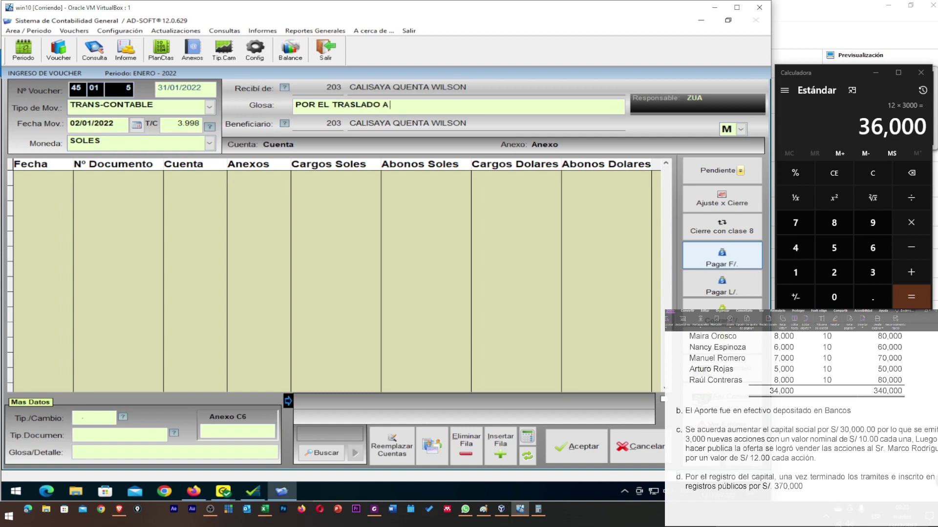
type("LA CUENTA DEL CAPITAL")
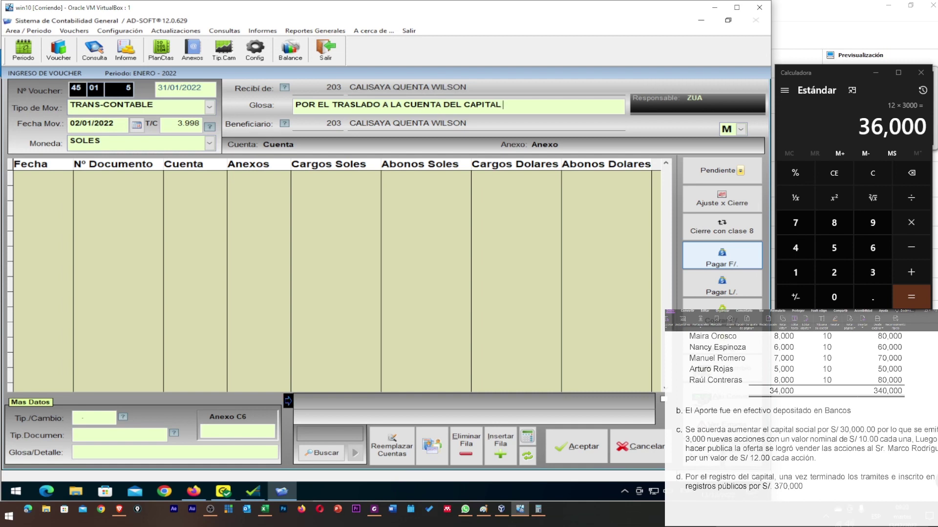
type(" AL TERMINAR EL")
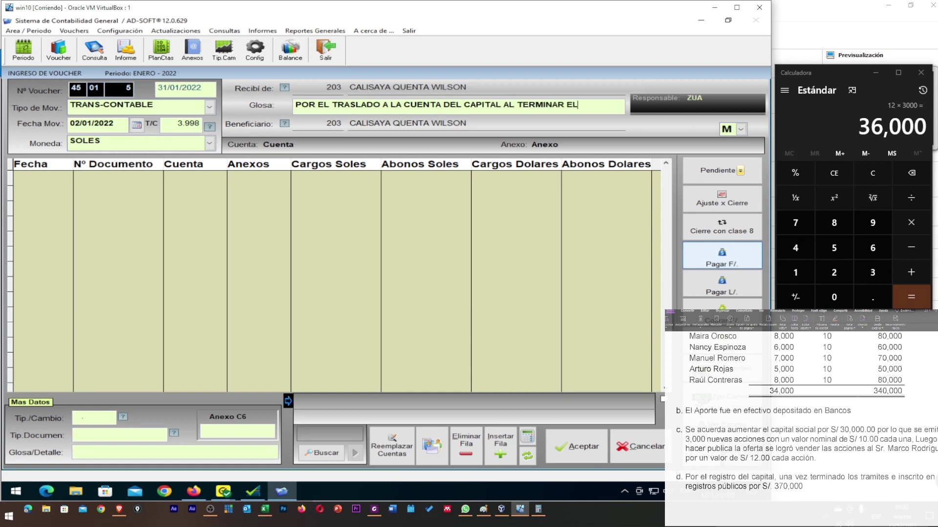
type(" TRAMITE")
key("Return")
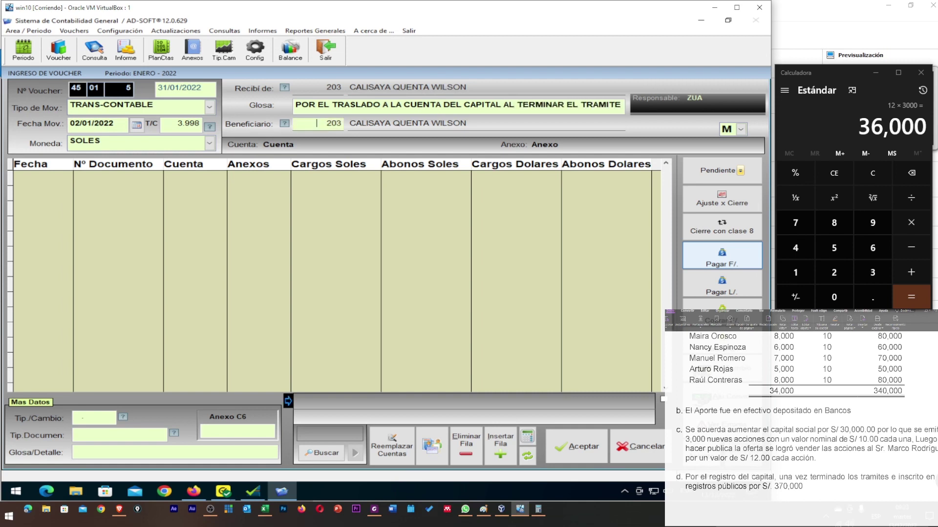
key("Return")
- Start the first line dated 02/01/2022 without a document number and assign account 5221101 APORTES from the chart of accounts
key("Return")
key("Return")
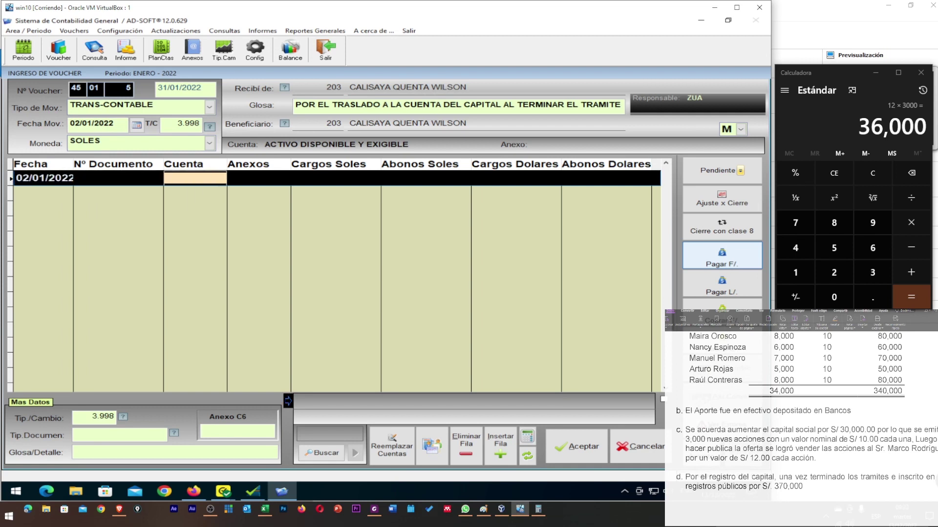
type("52")
key("Return")
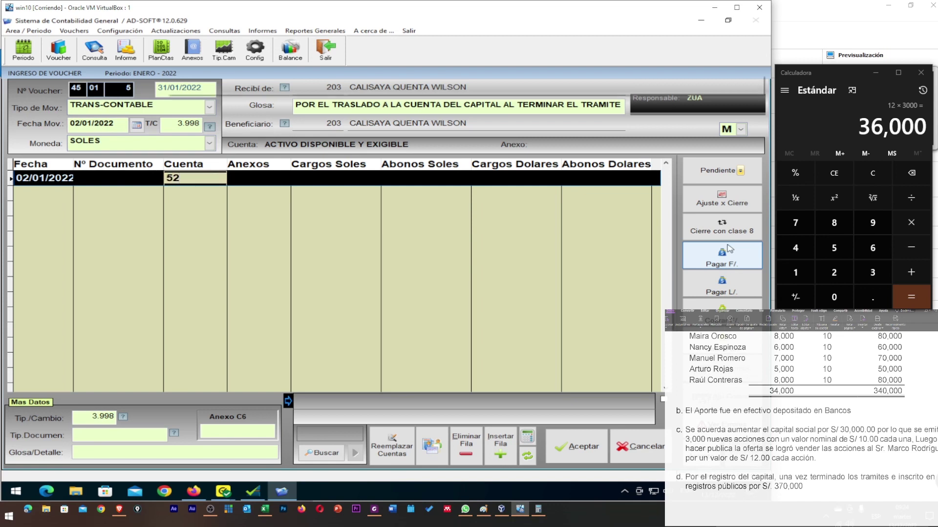
key("F1")
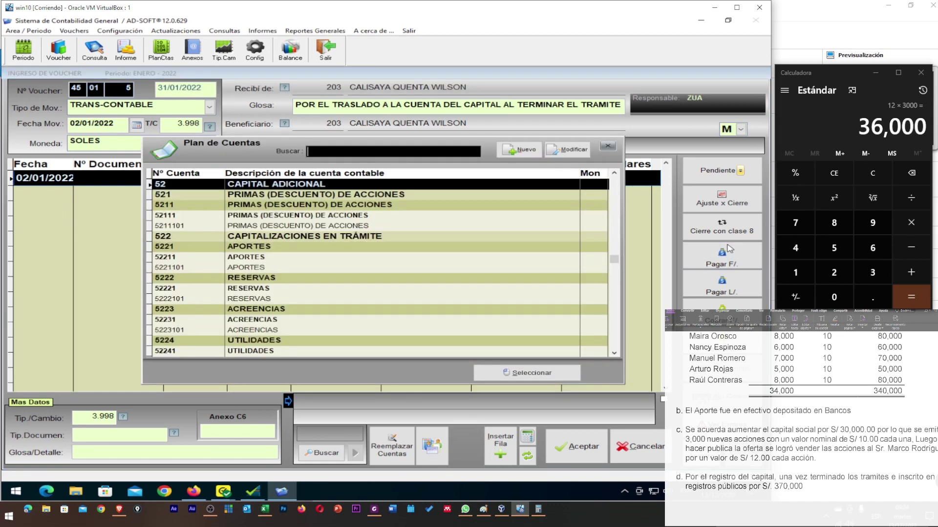
key("Down")
key("Down")
key("Down")
key("Down")
key("Down")
key("Down")
key("Down")
key("Down")
key("Down")
key("Down")
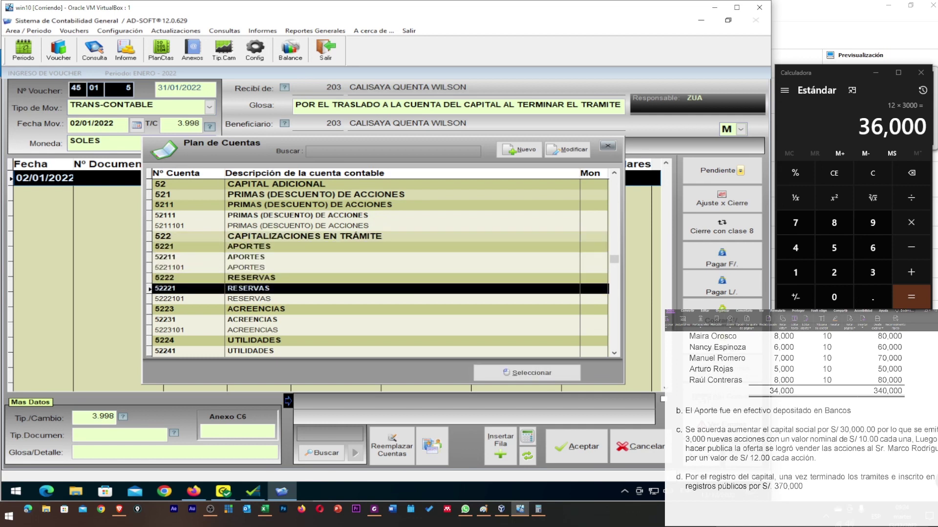
key("Up")
key("Up")
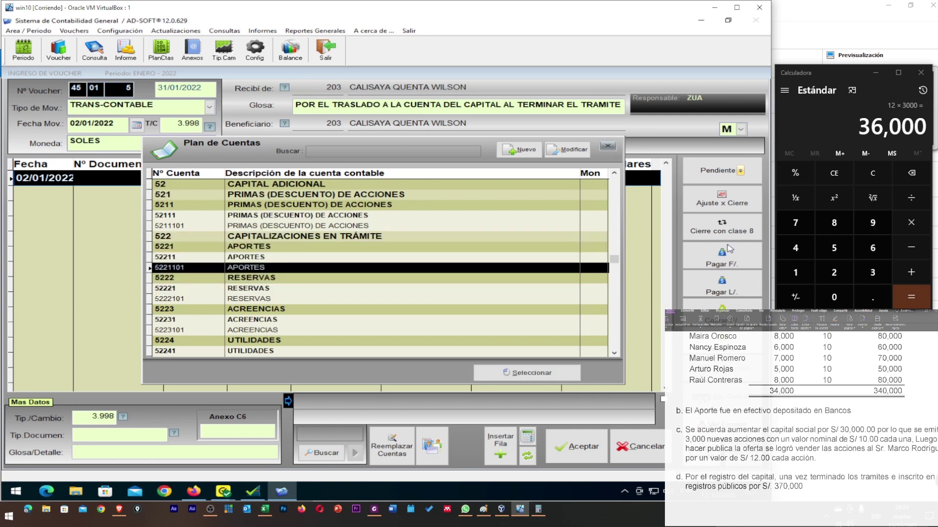
key("Return")
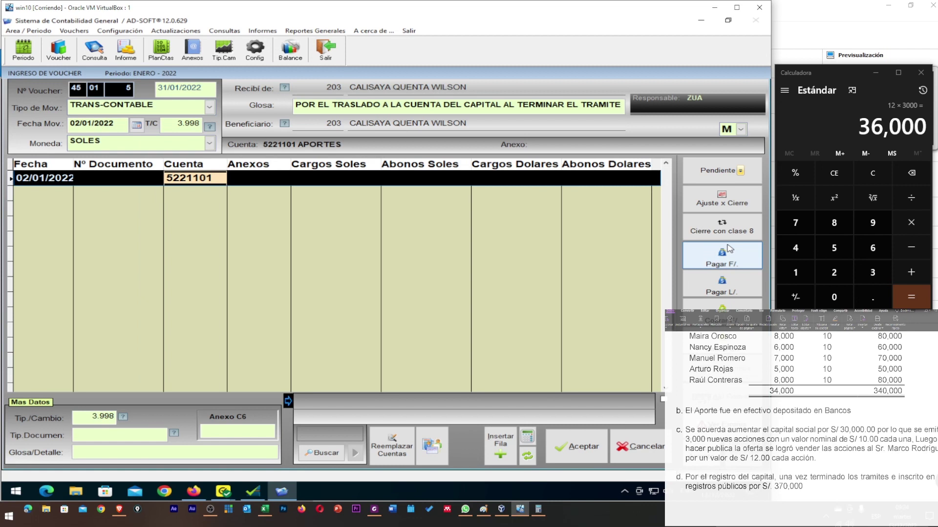
- Leave the first line's annex blank and debit 30,000 soles to account 5221101
key("Return")
key("Return")
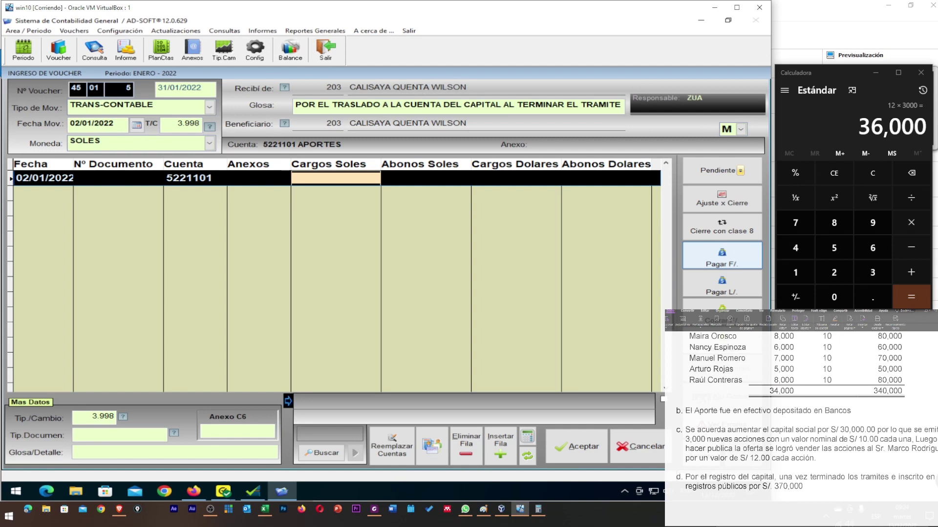
type("30000")
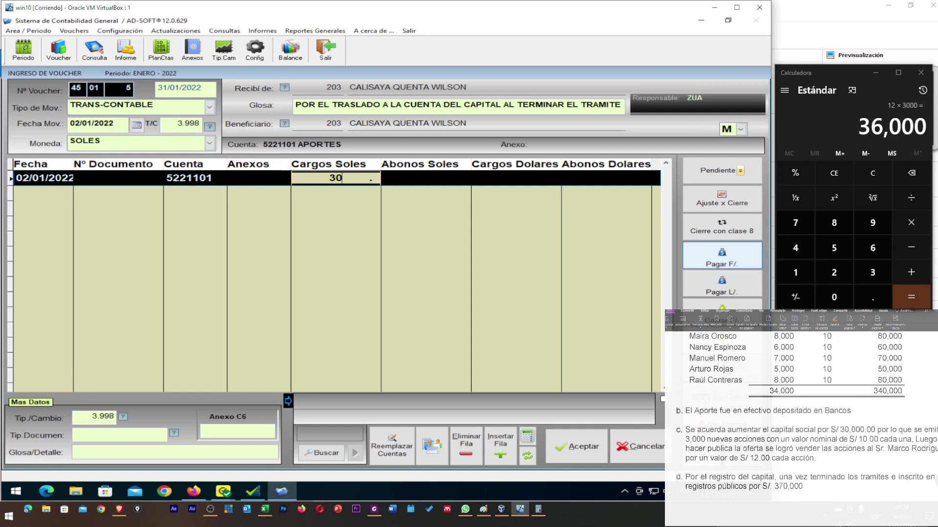
key("Return")
key("Return")
key("Return")
key("Return")
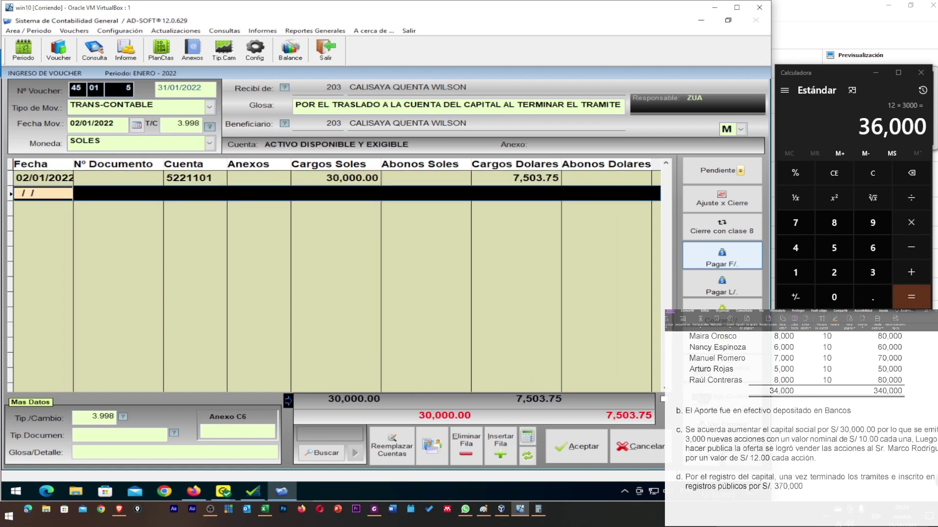
- Start a second line dated 02/01/2022 without a document number and assign account 5011101 ACCIONES from the chart of accounts
key("Return")
key("Return")
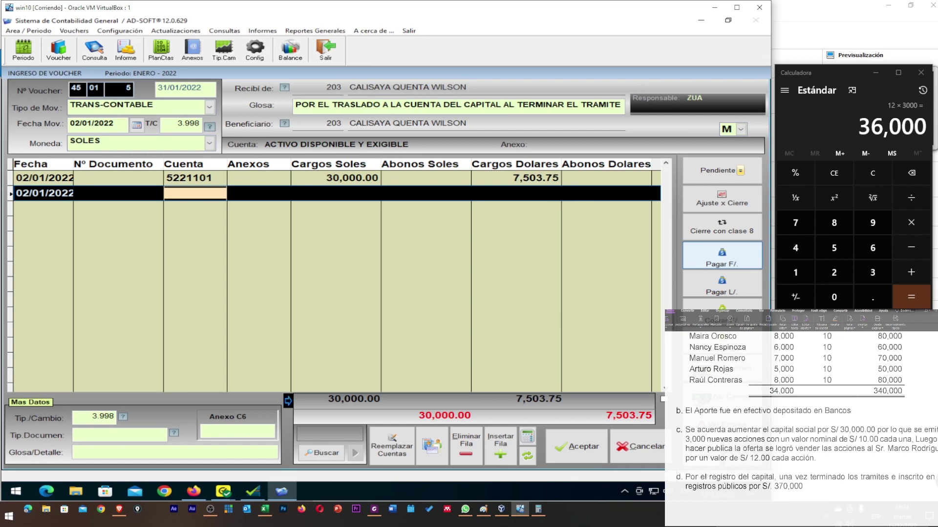
type("50")
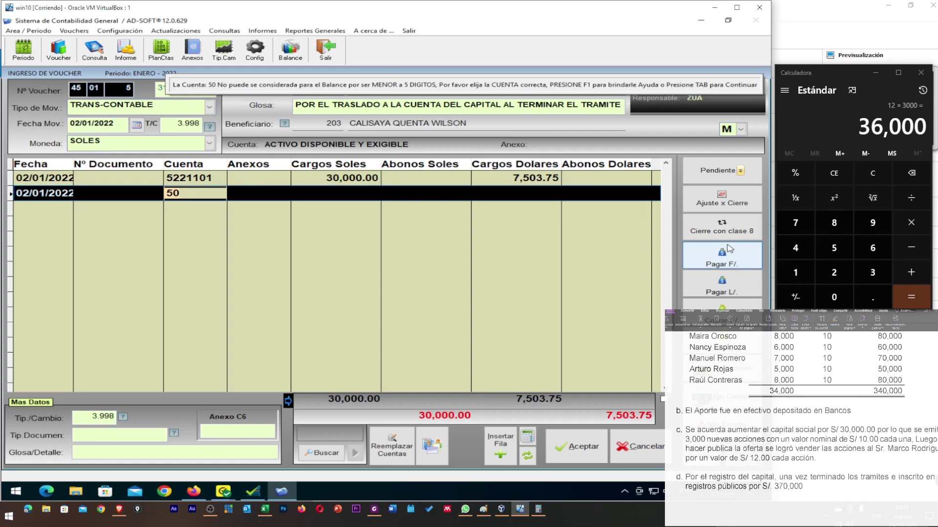
key("F1")
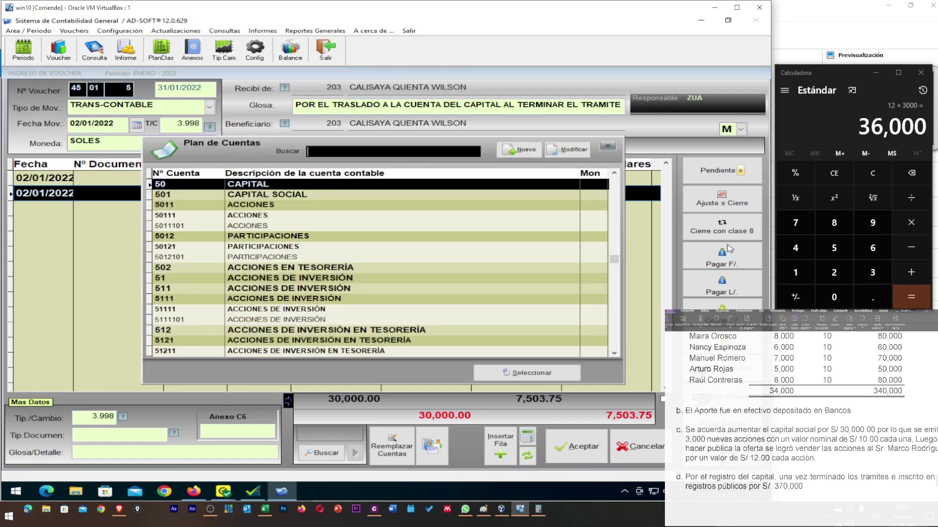
key("Down")
key("Down")
key("Down")
key("Down")
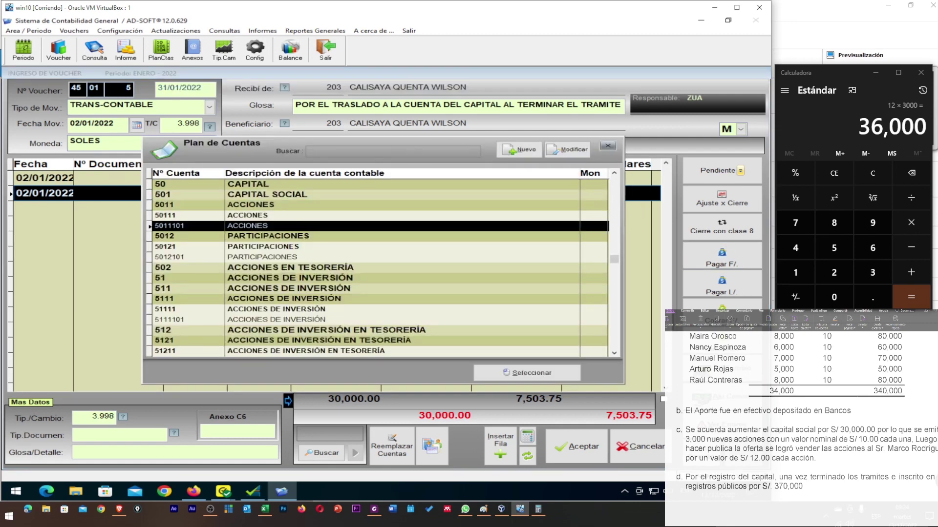
key("Return")
- Leave the second line's annex blank, credit 30,000 soles to account 5011101 and save the voucher
key("Return")
key("Return")
key("Return")
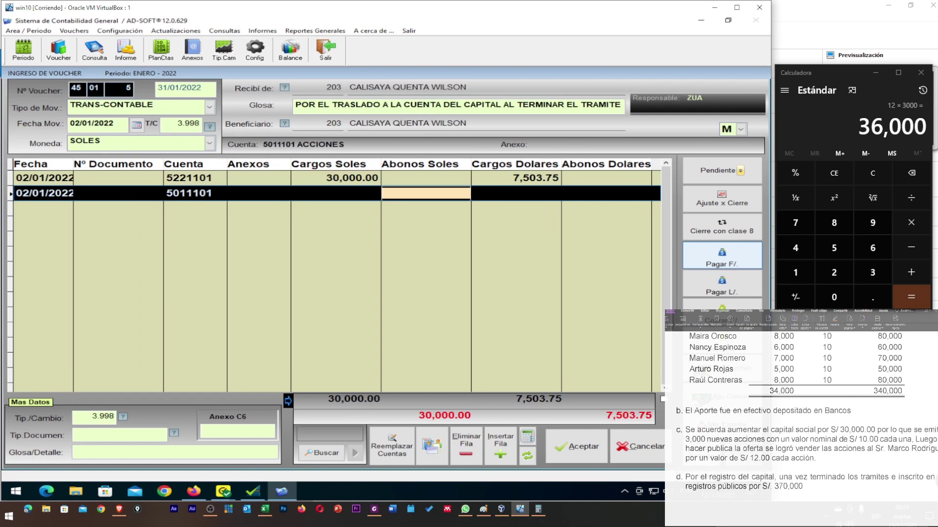
type("30,000")
key("Return")
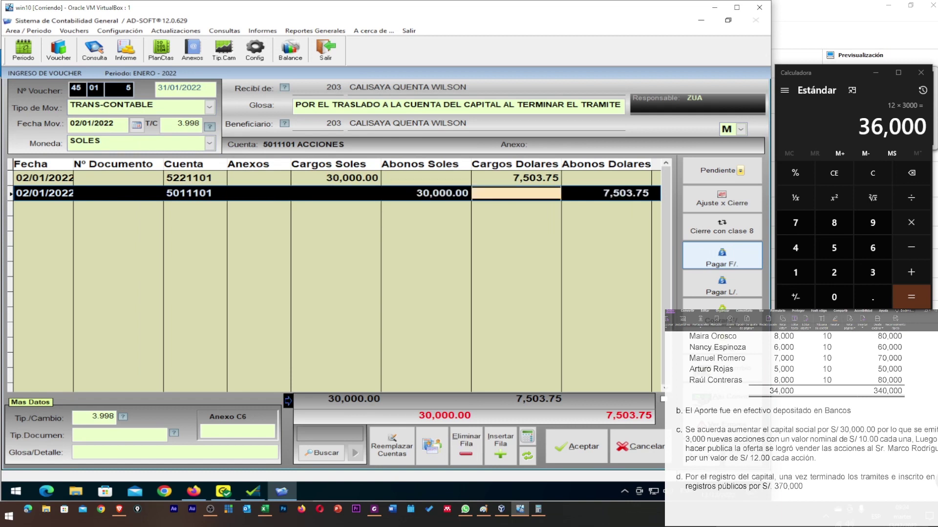
left_click(579, 459)
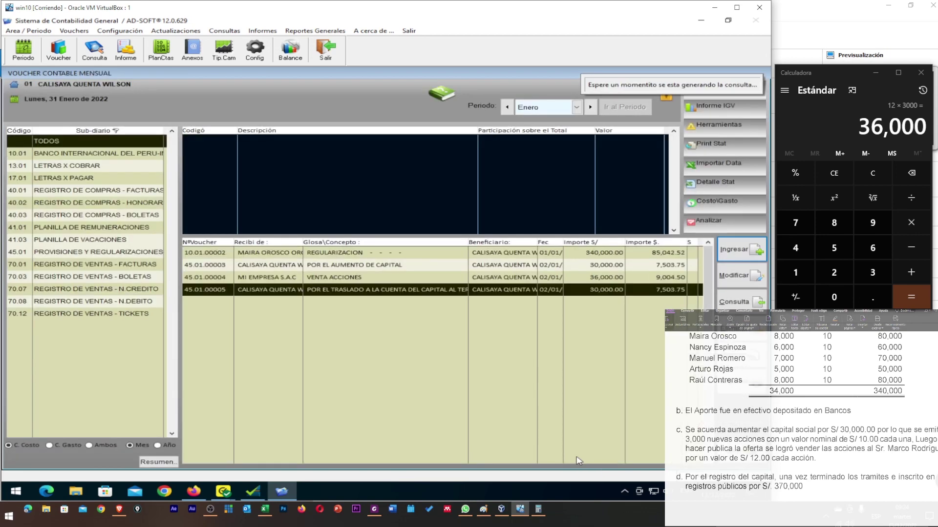
- Review the entries of the capital increase, share sale and capital transfer vouchers one after another, closing each
left_click(340, 268)
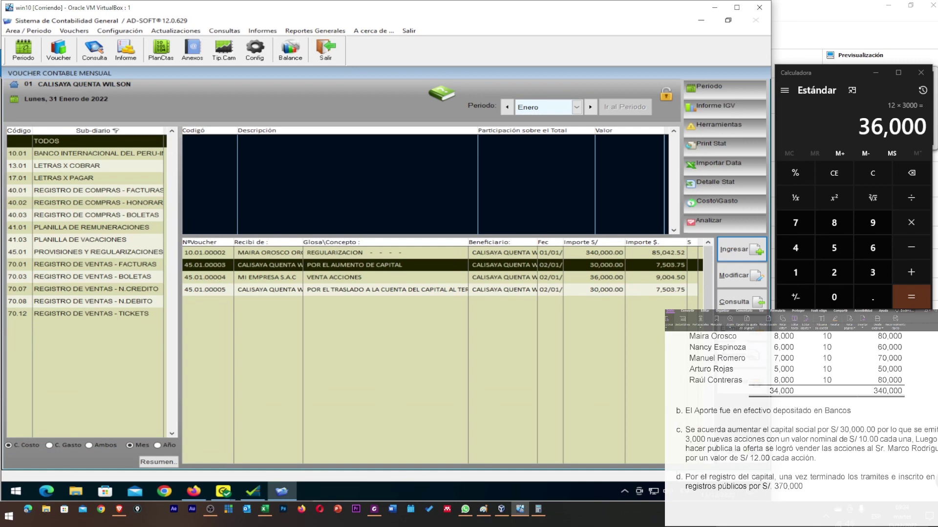
left_click(740, 302)
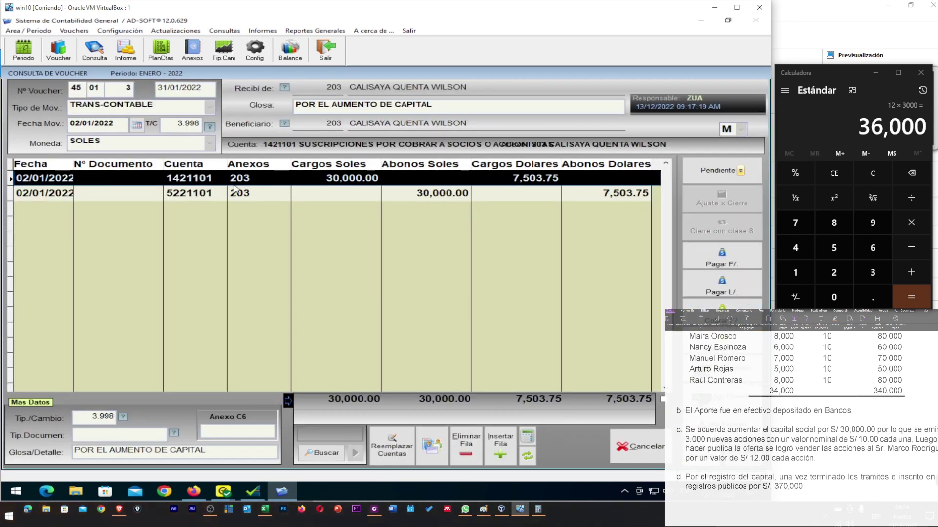
left_click(660, 456)
left_click(342, 280)
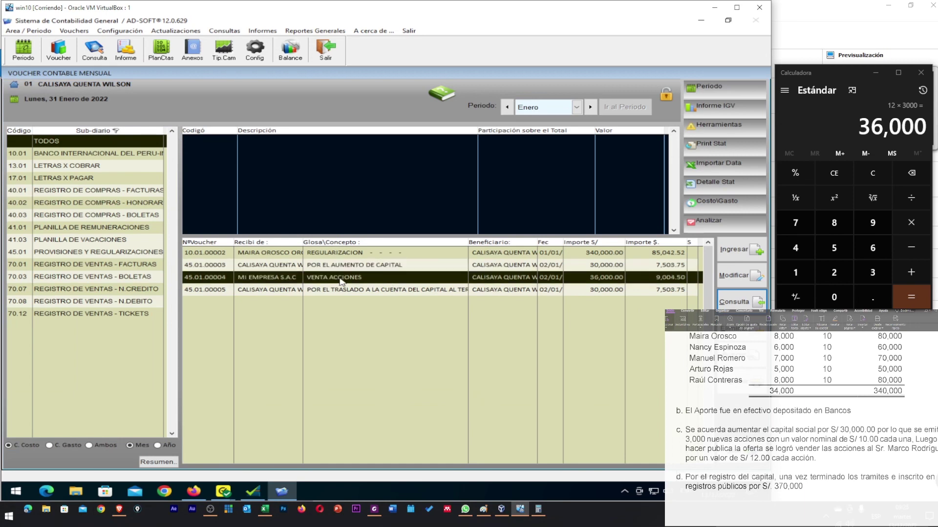
left_click(730, 309)
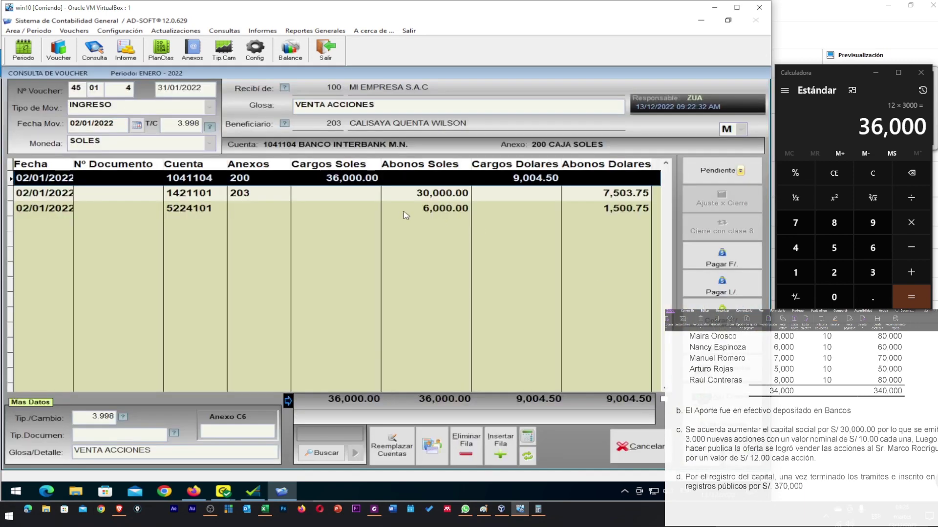
left_click(614, 449)
left_click(322, 290)
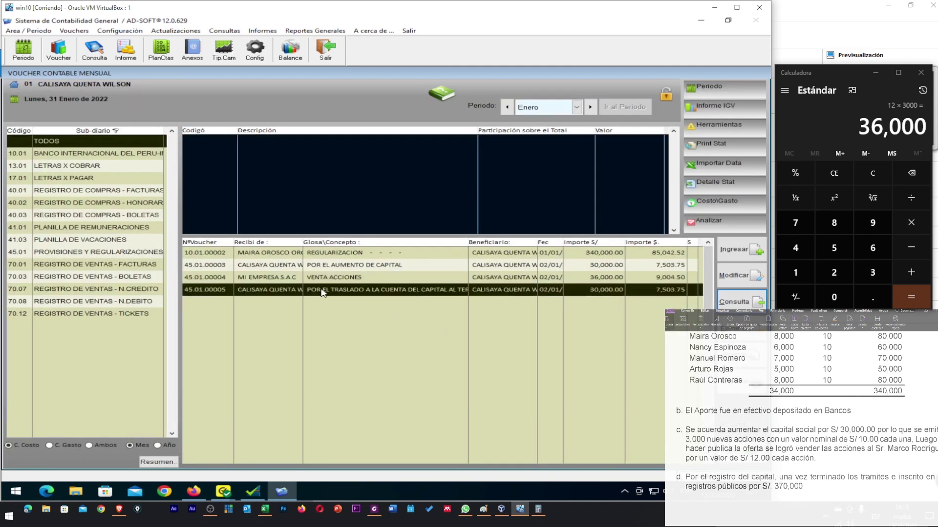
left_click(736, 301)
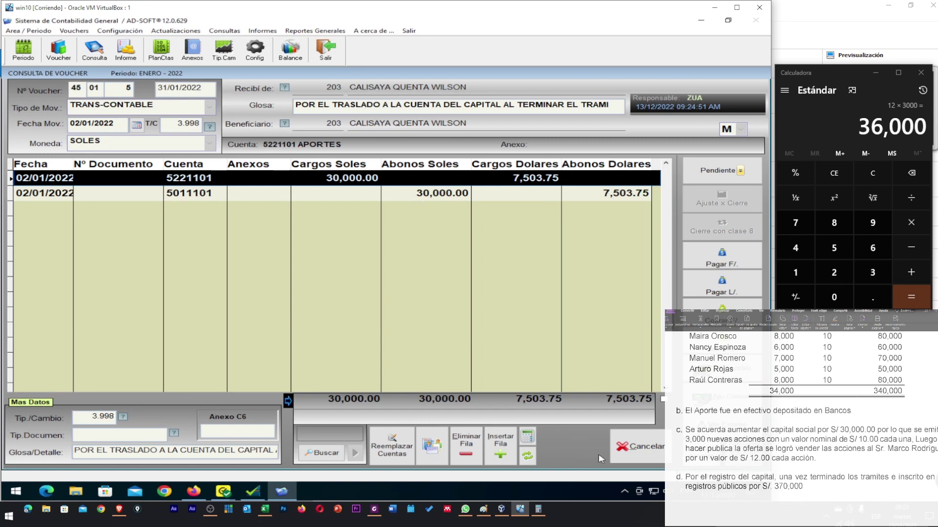
left_click(638, 451)
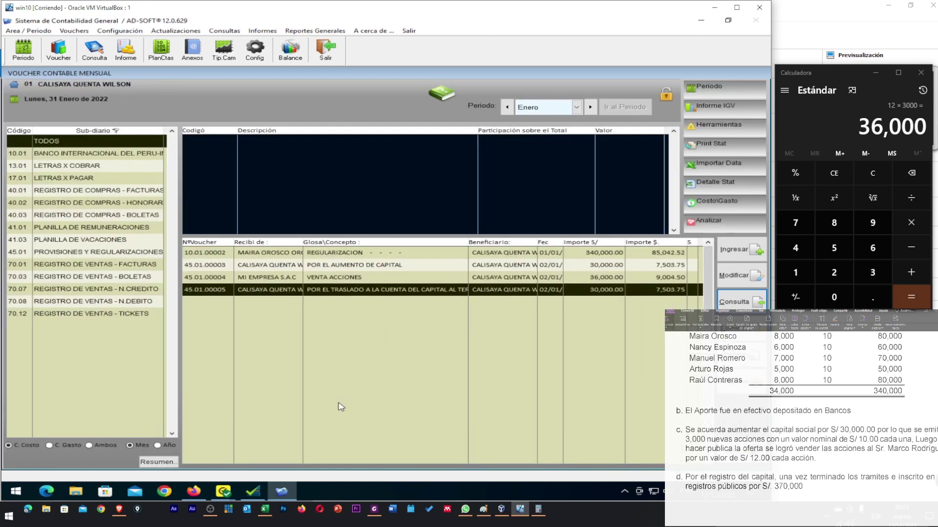